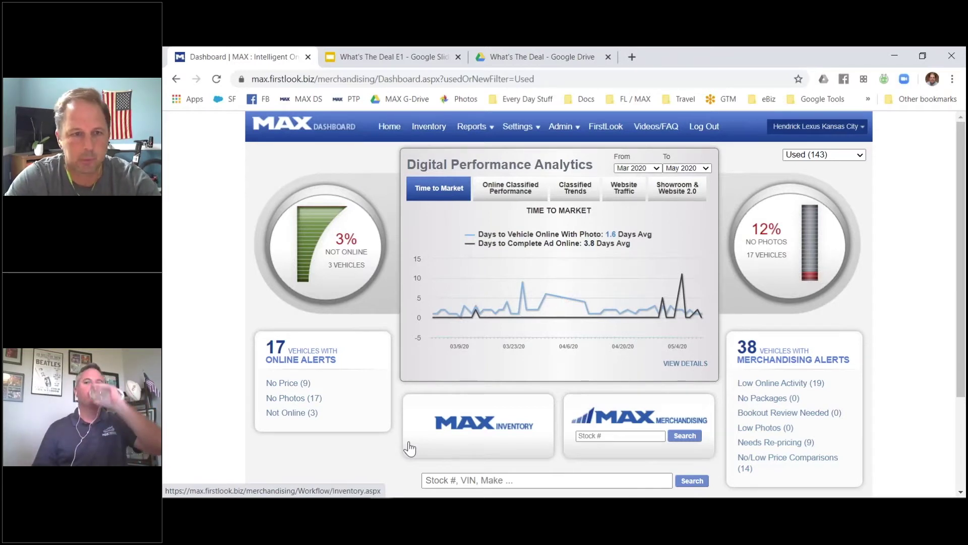
Open MAX Inventory from the dashboard to reach the Current Inventory Summary.
{"action": "left_click", "coordinate": [458, 433]}
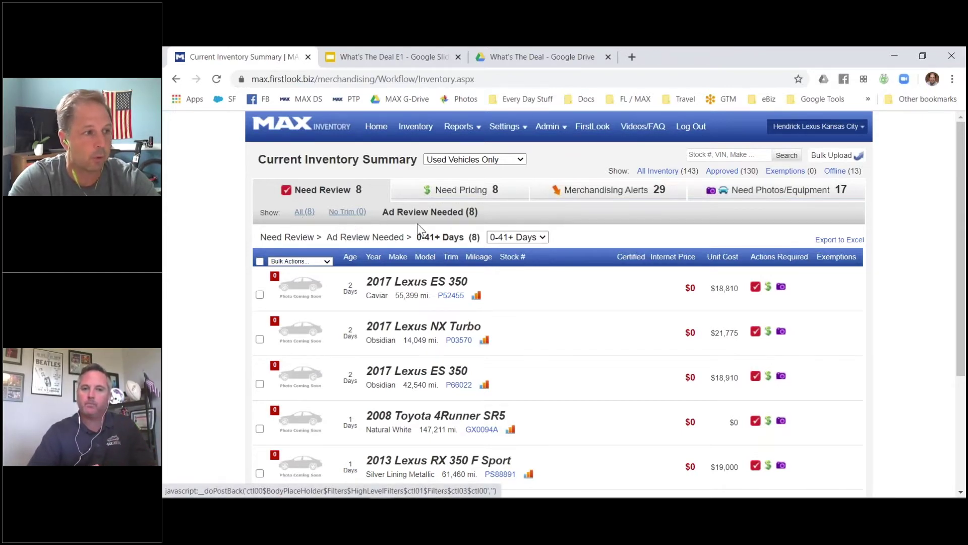
Switch to the Need Pricing list of all 8 unpriced used vehicles.
{"action": "left_click", "coordinate": [461, 191]}
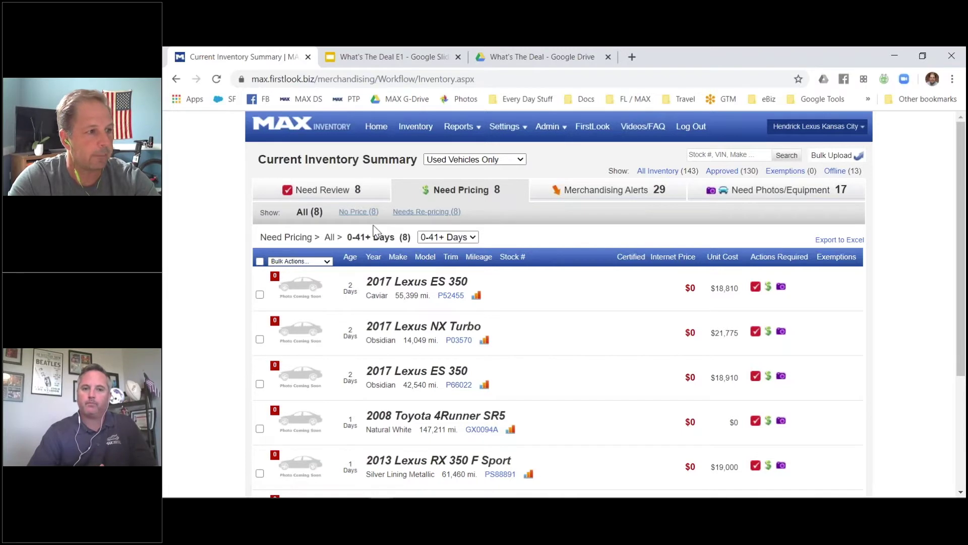
Browse the Merchandising Alerts and Need Photos/Equipment buckets, then return to Need Review.
{"action": "left_click", "coordinate": [605, 201]}
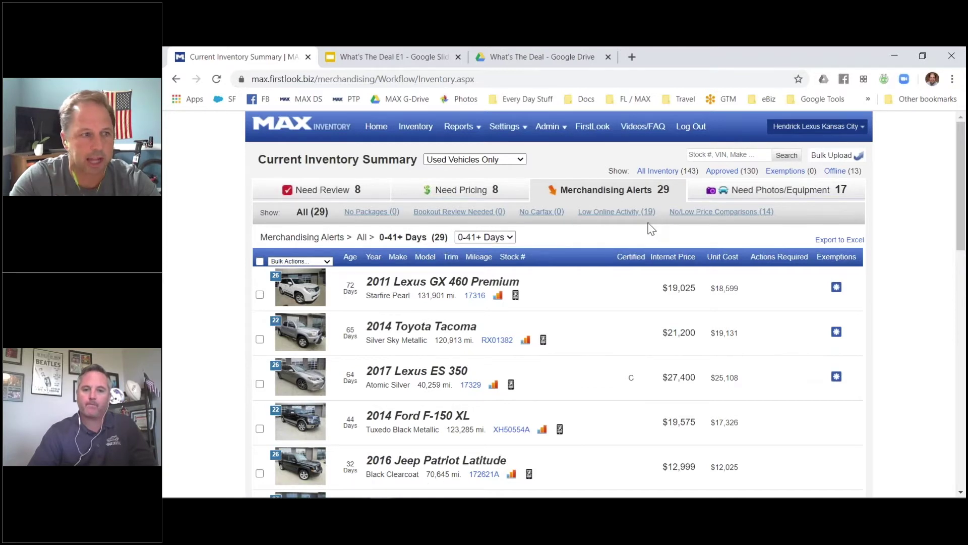
{"action": "left_click", "coordinate": [767, 199]}
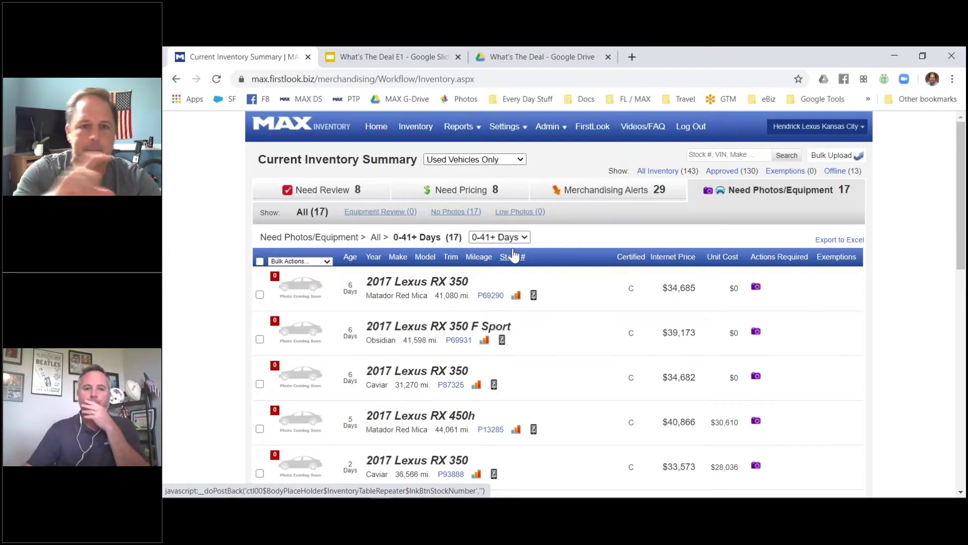
{"action": "left_click", "coordinate": [306, 197]}
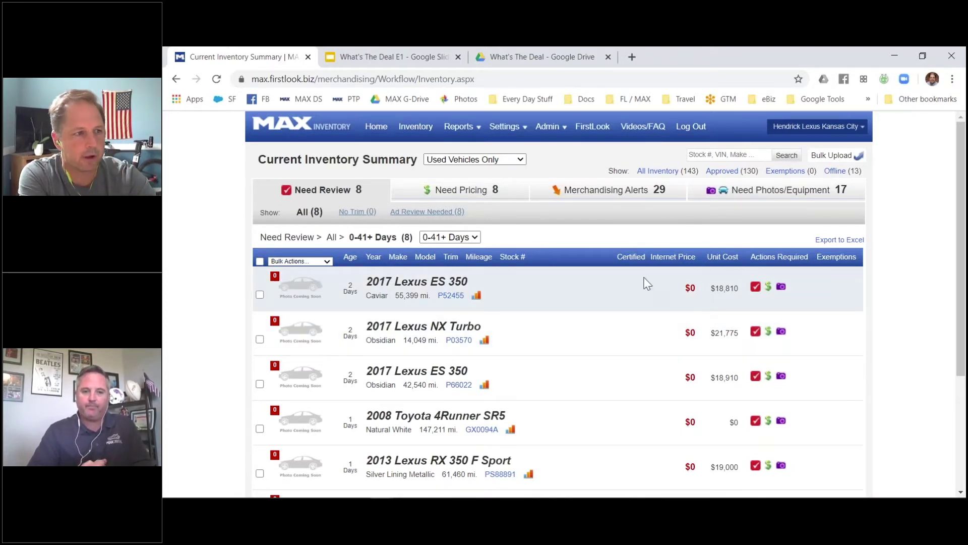
{"action": "left_click", "coordinate": [519, 160]}
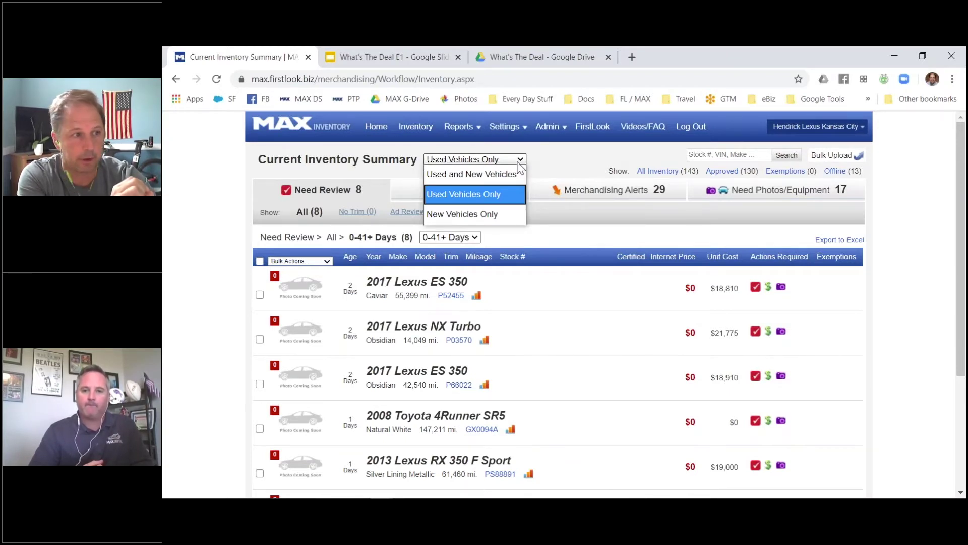
{"action": "left_click", "coordinate": [552, 147]}
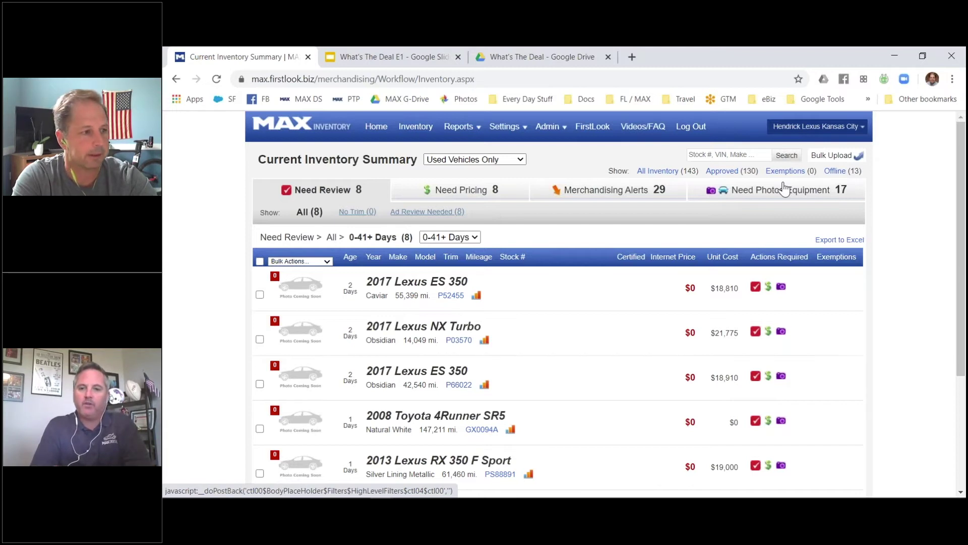
Show the 13 offline used vehicles and look over the Bulk Actions list.
{"action": "left_click", "coordinate": [843, 171]}
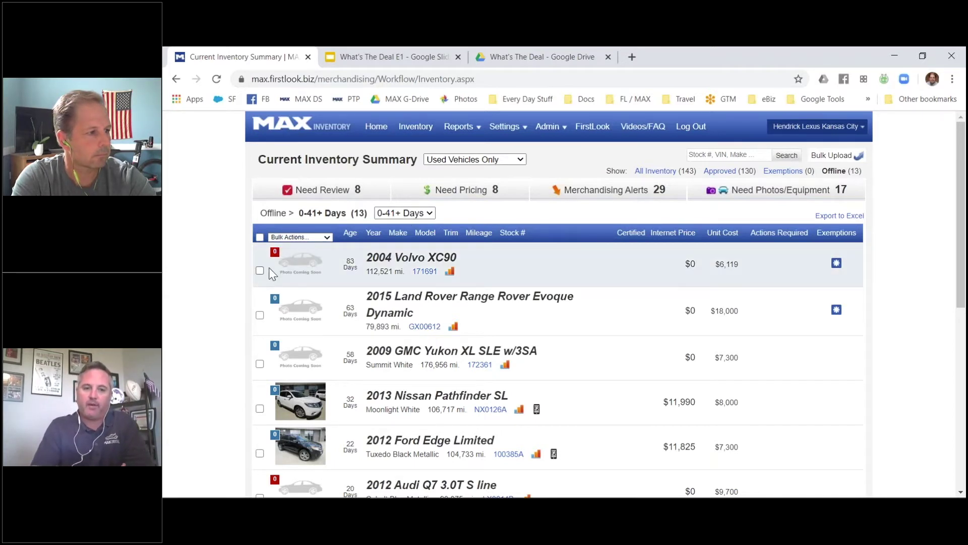
{"action": "left_click", "coordinate": [326, 237]}
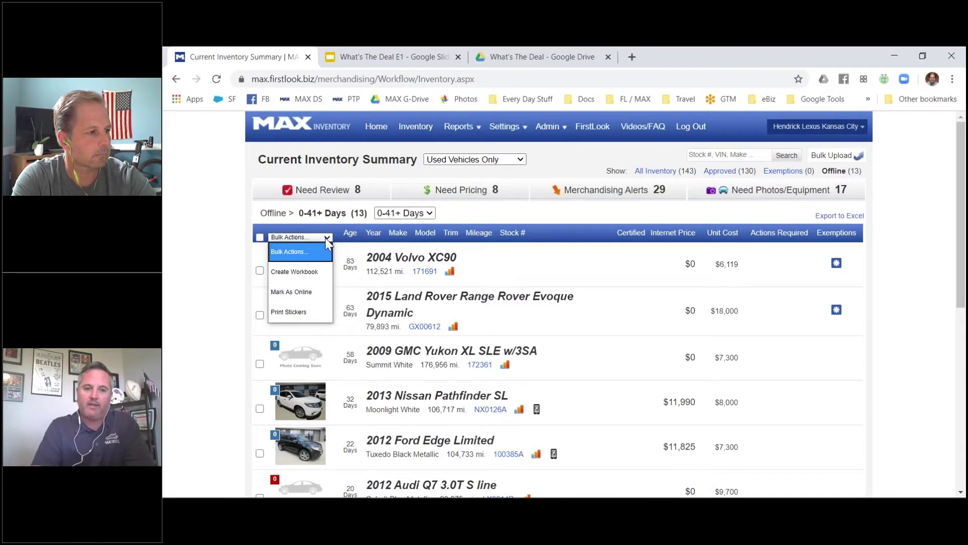
{"action": "left_click", "coordinate": [224, 285]}
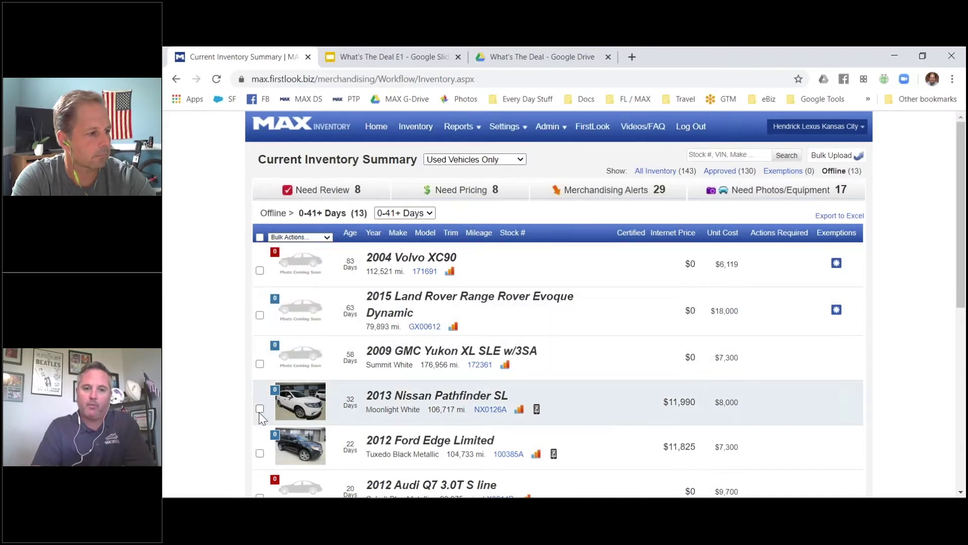
Mark the 2013 Nissan Pathfinder and 2012 Ford Edge, review bulk actions, then unmark both.
{"action": "left_click", "coordinate": [260, 408]}
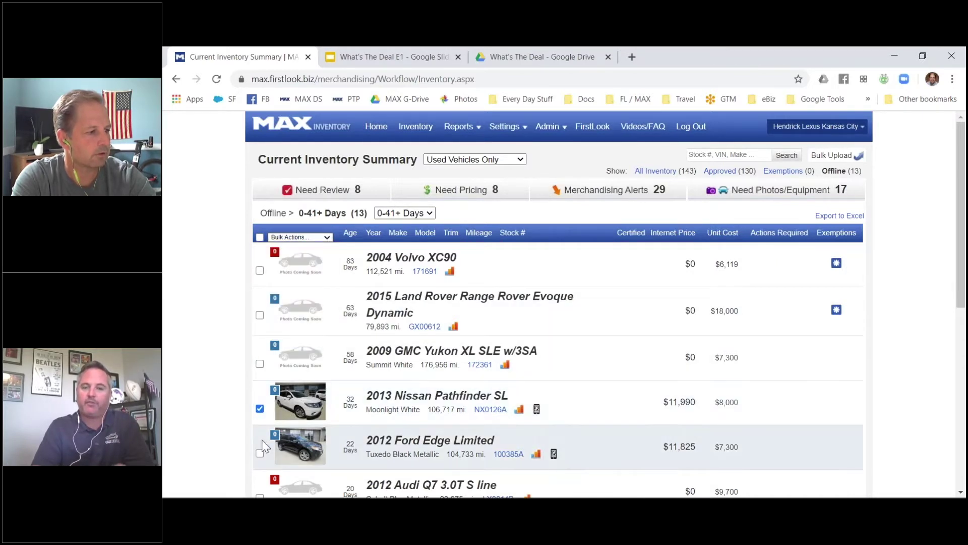
{"action": "left_click", "coordinate": [260, 454]}
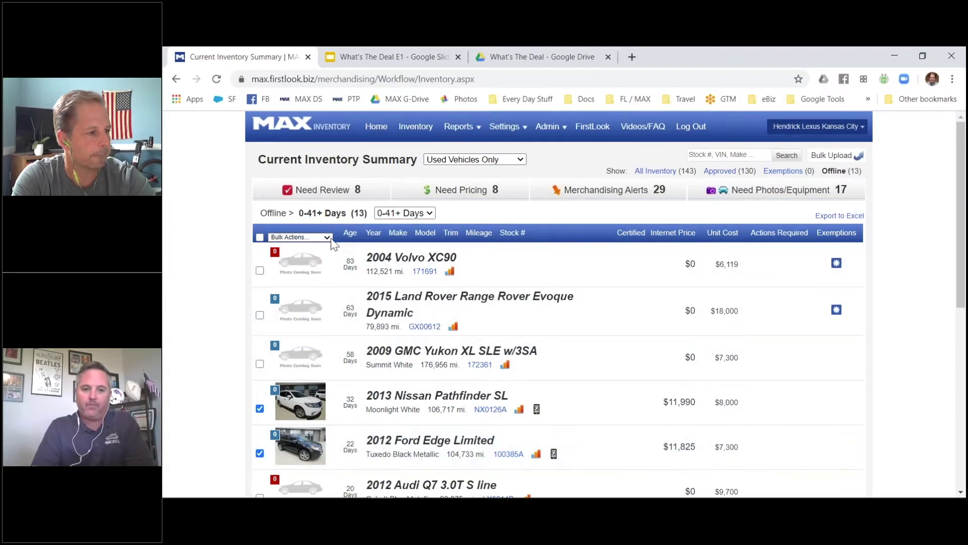
{"action": "left_click", "coordinate": [327, 238]}
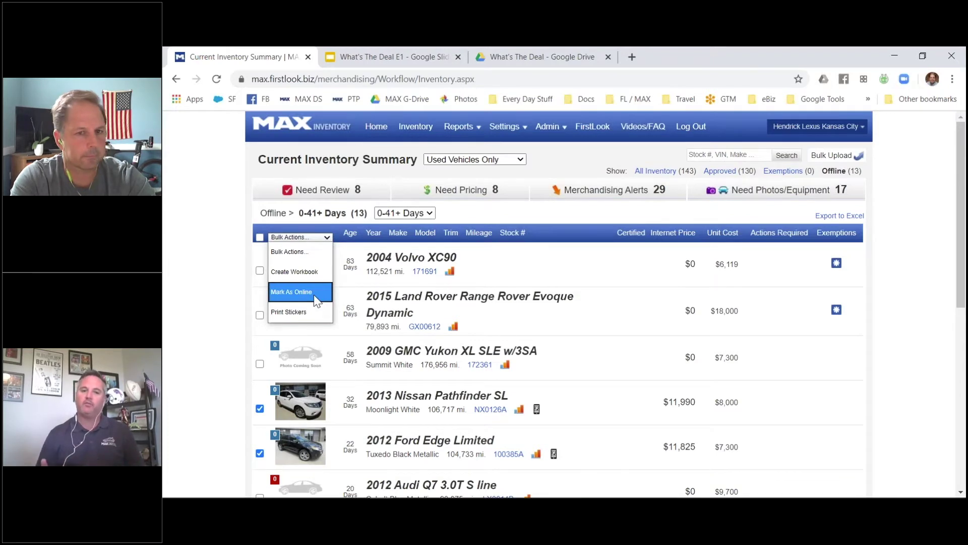
{"action": "left_click", "coordinate": [216, 286]}
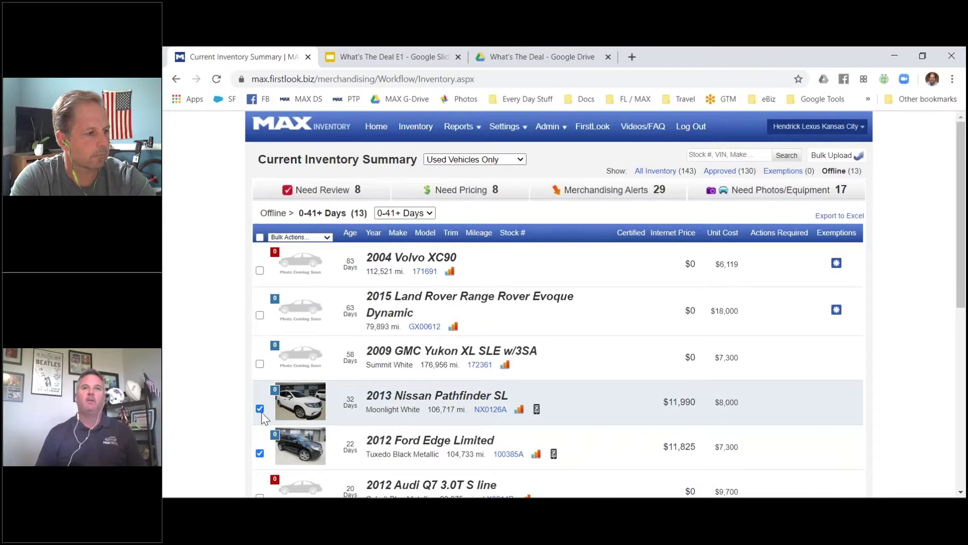
{"action": "left_click", "coordinate": [260, 409]}
{"action": "left_click", "coordinate": [260, 453]}
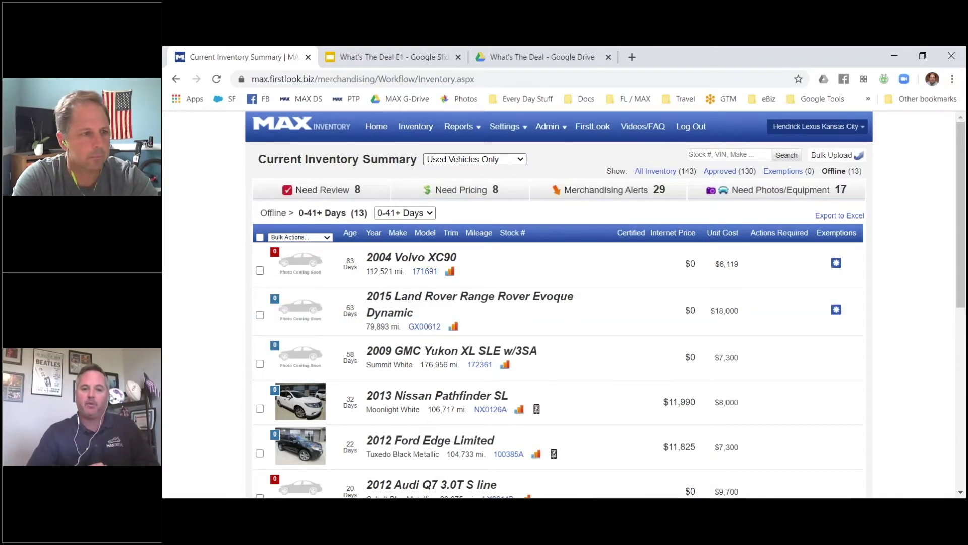
{"action": "left_click", "coordinate": [732, 158]}
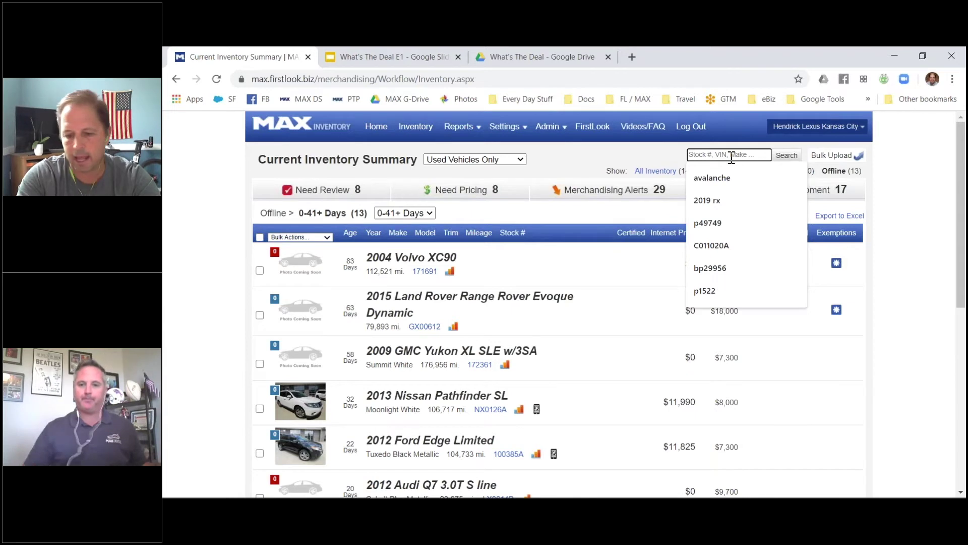
Search the inventory for '2018 gmc' to find the 2018 GMC Yukon XL Denali.
{"action": "type", "text": "2018"}
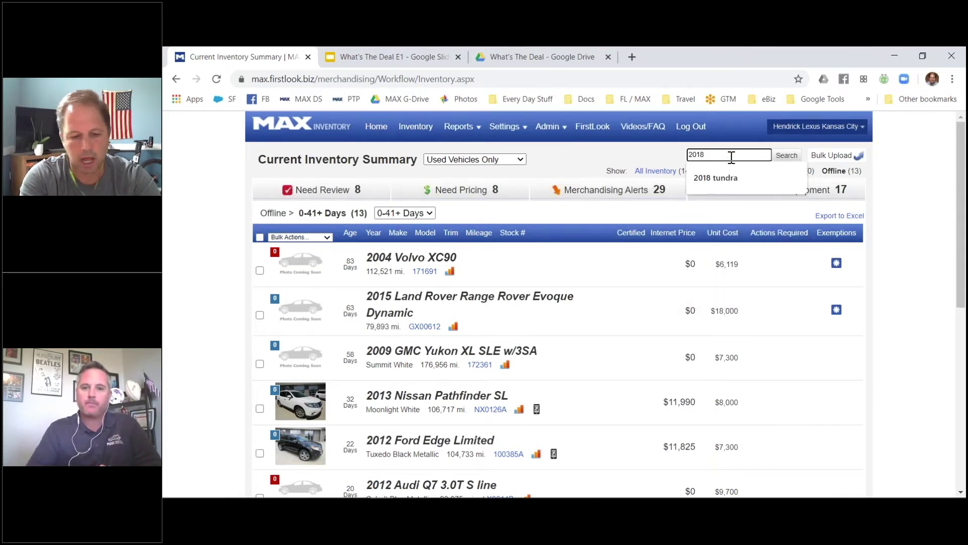
{"action": "type", "text": " gmc"}
{"action": "key", "text": "Return"}
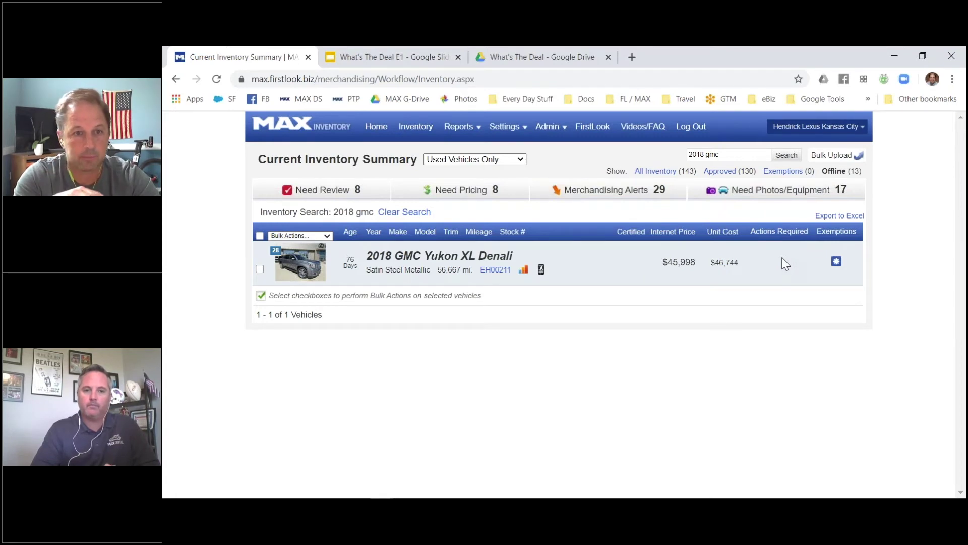
Open the Yukon's ad page, peek at Packages, then show book values (NADA $47,400, KBB $49,092, Edmunds $48,347).
{"action": "left_click", "coordinate": [450, 256]}
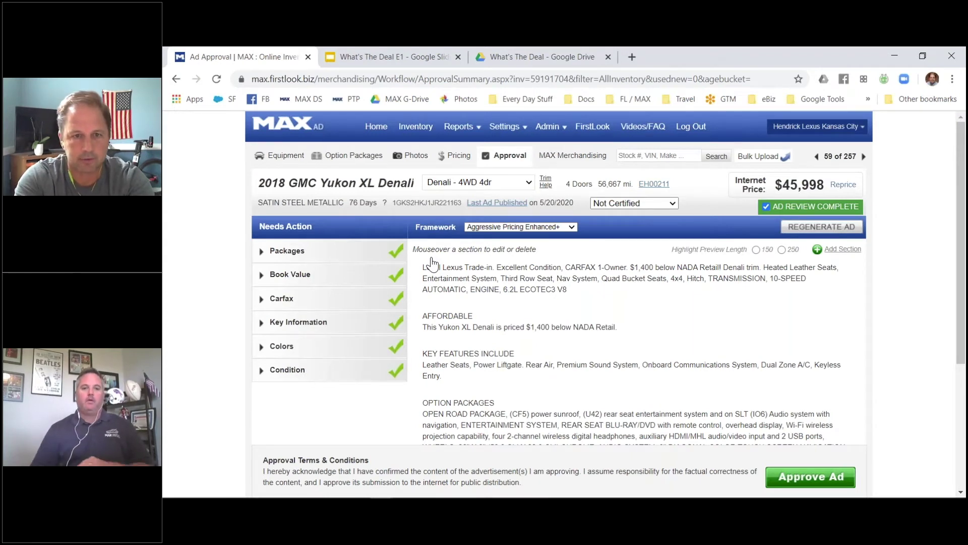
{"action": "mouse_move", "coordinate": [432, 263]}
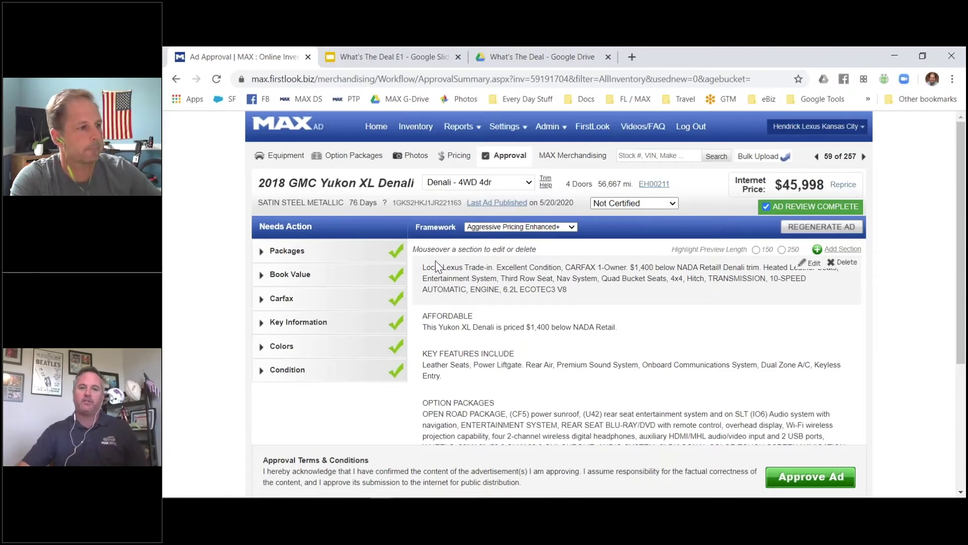
{"action": "left_click", "coordinate": [261, 252]}
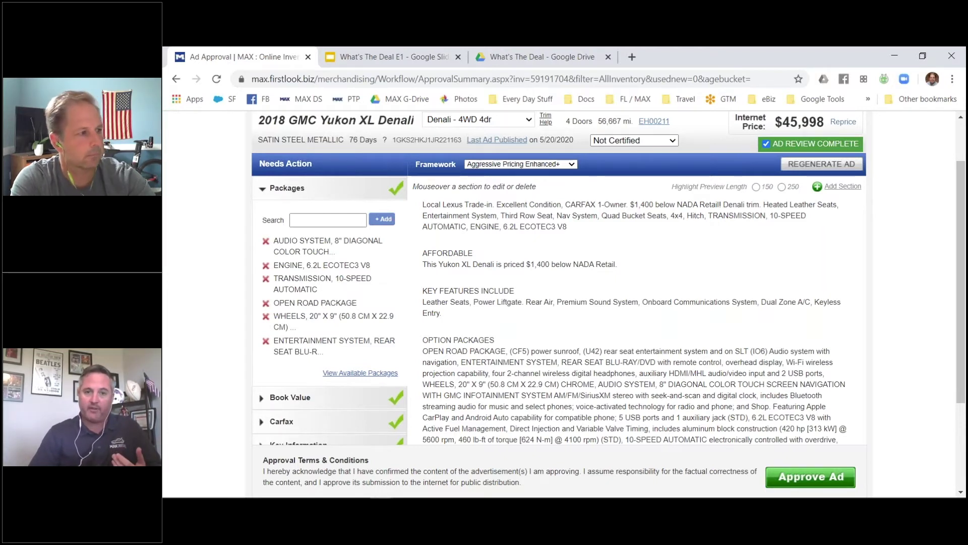
{"action": "left_click", "coordinate": [262, 188]}
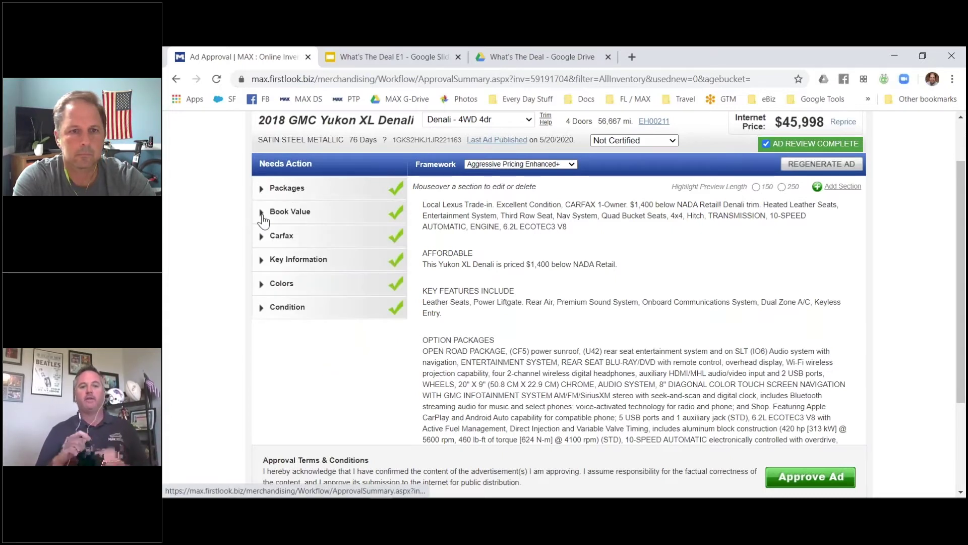
{"action": "left_click", "coordinate": [262, 212]}
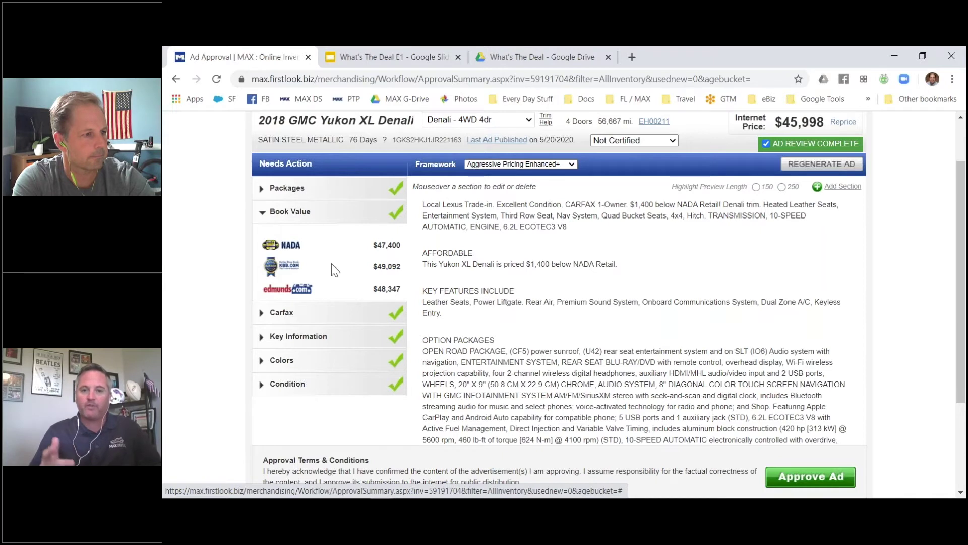
{"action": "mouse_move", "coordinate": [546, 263]}
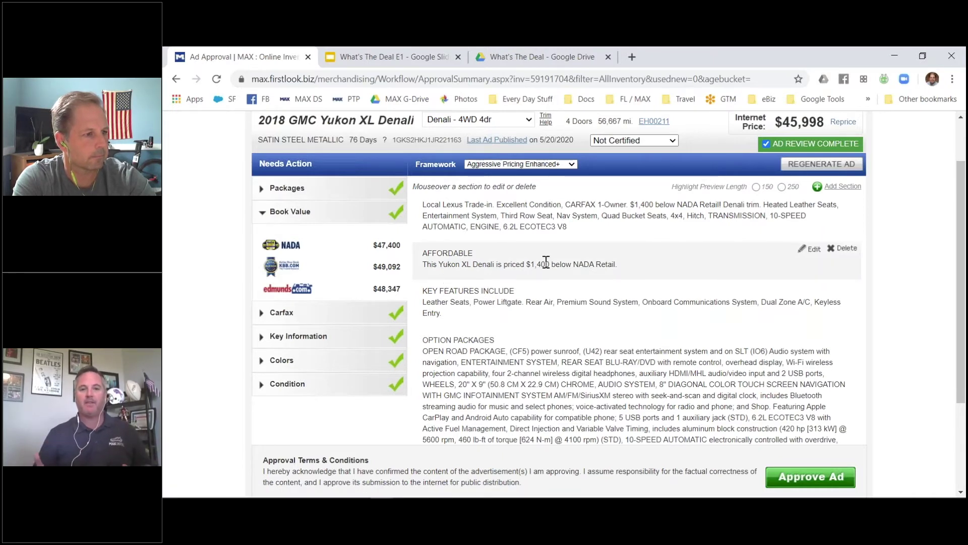
{"action": "double_click", "coordinate": [545, 262]}
{"action": "left_click", "coordinate": [546, 263]}
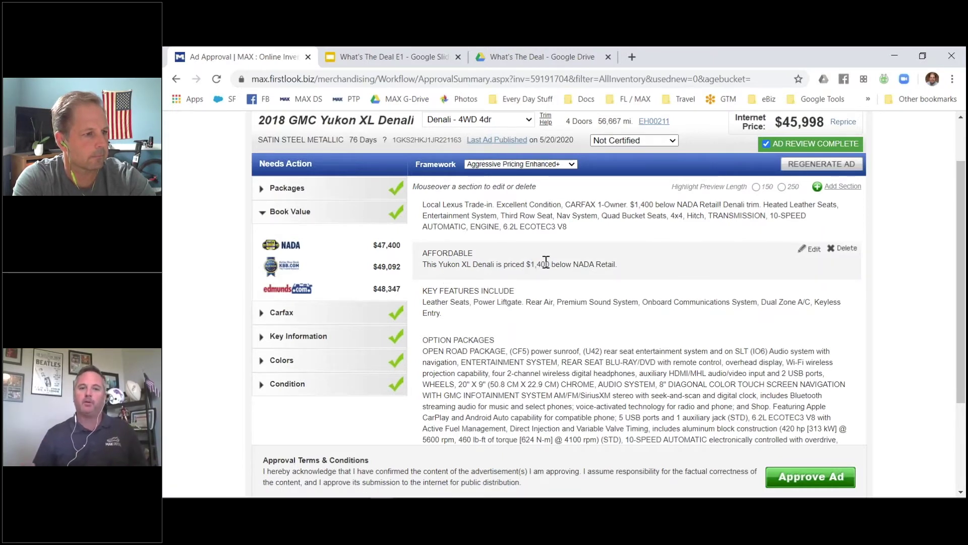
{"action": "left_click", "coordinate": [263, 213]}
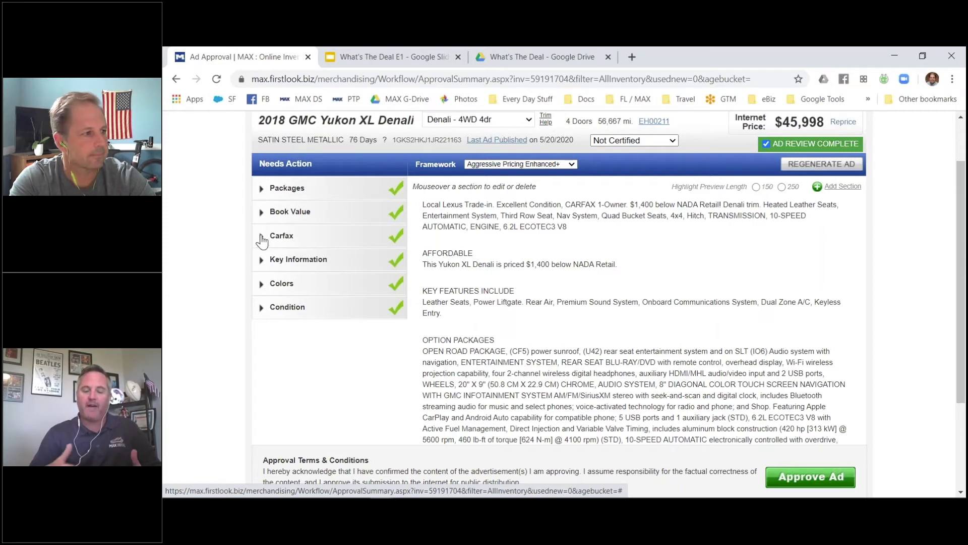
Glance at the Carfax details, then show the Key Information checklist with only Local Trade checked.
{"action": "left_click", "coordinate": [262, 236]}
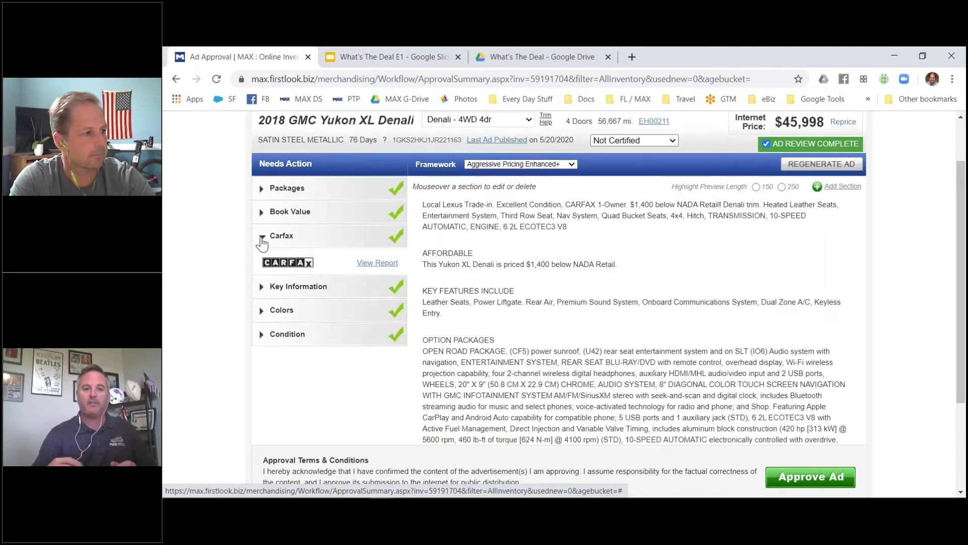
{"action": "left_click", "coordinate": [261, 239]}
{"action": "left_click", "coordinate": [262, 259]}
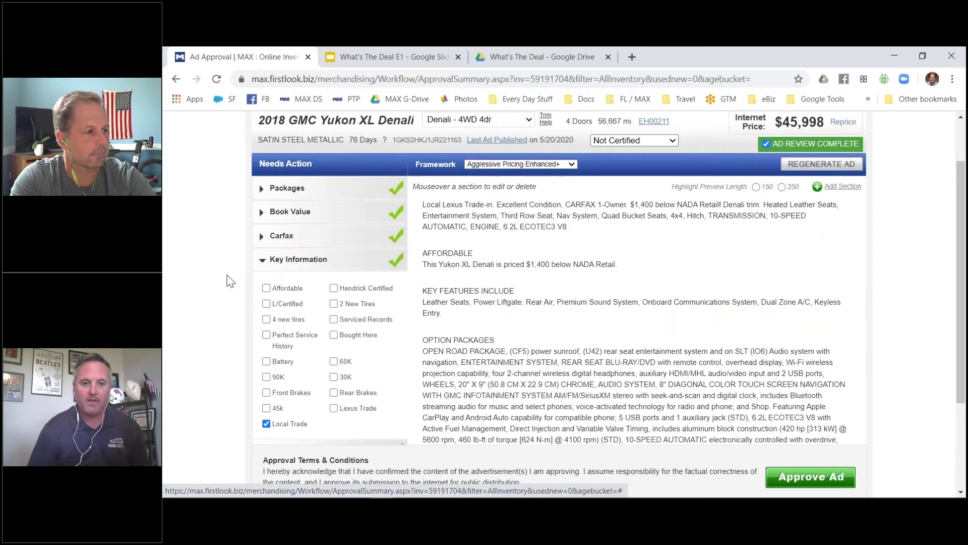
Check the 60K option under Key Information and regenerate the Yukon's ad.
{"action": "scroll", "coordinate": [230, 281], "scroll_direction": "down", "scroll_amount": 1}
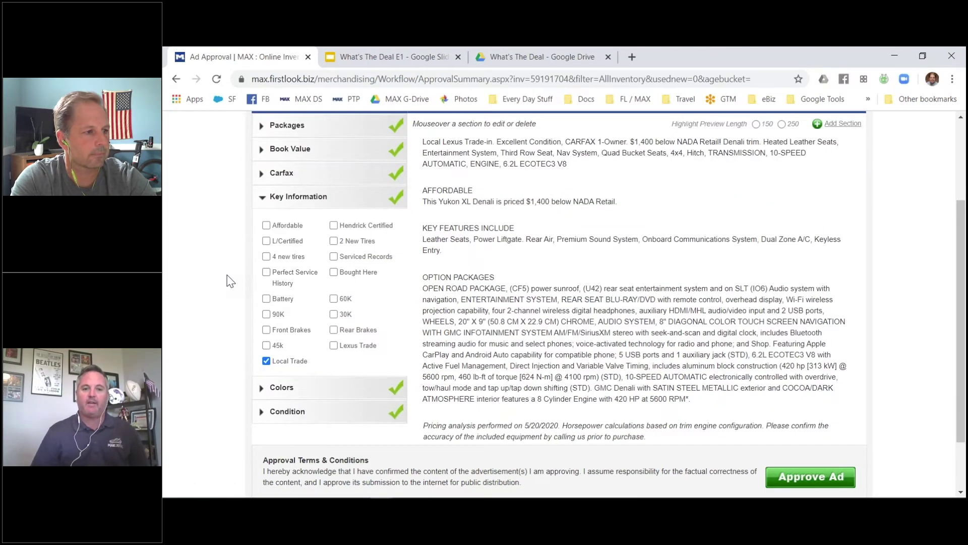
{"action": "scroll", "coordinate": [231, 281], "scroll_direction": "up", "scroll_amount": 1}
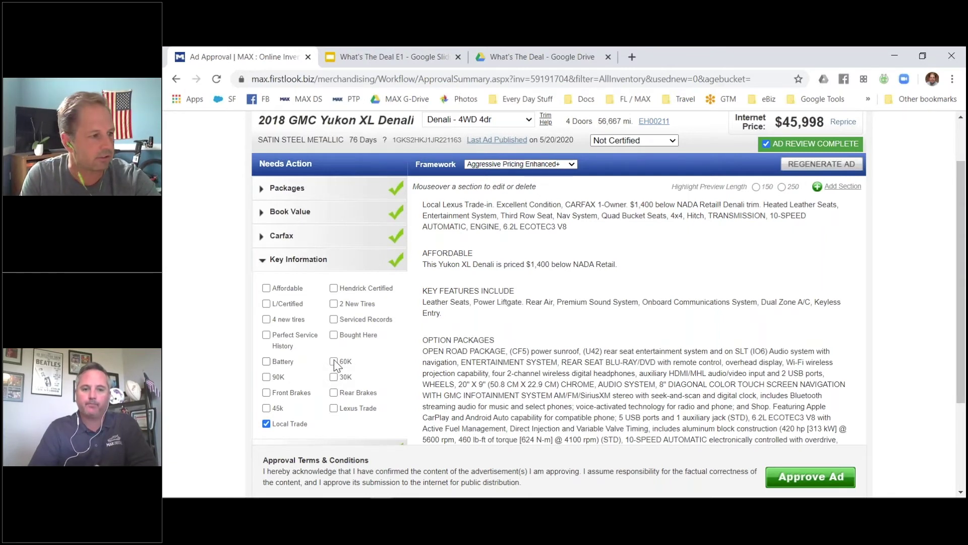
{"action": "left_click", "coordinate": [333, 361]}
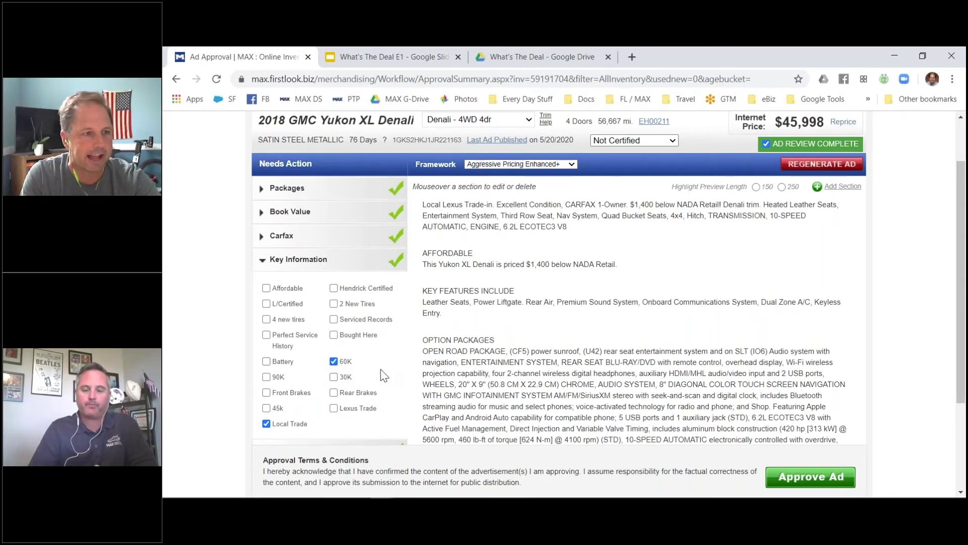
{"action": "left_click", "coordinate": [848, 166]}
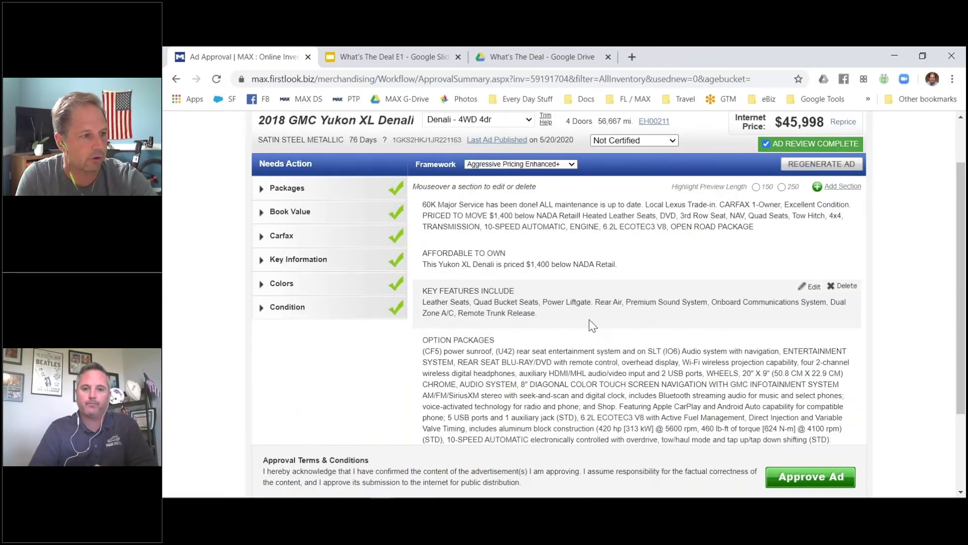
Scroll the regenerated ad and highlight its opening '60K Major Service has been done!' sentence.
{"action": "scroll", "coordinate": [589, 319], "scroll_direction": "down", "scroll_amount": 3}
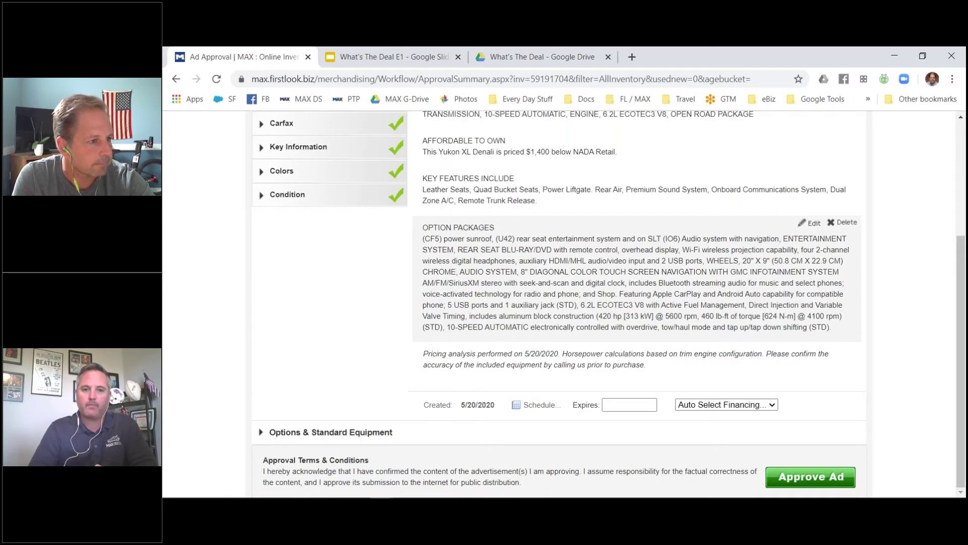
{"action": "scroll", "coordinate": [589, 303], "scroll_direction": "up", "scroll_amount": 2}
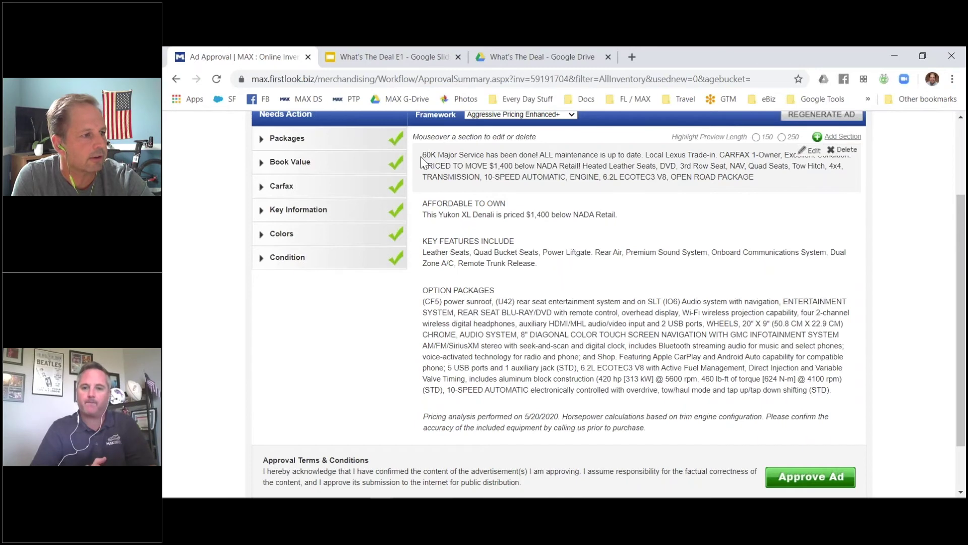
{"action": "left_click_drag", "start_coordinate": [423, 155], "coordinate": [537, 156]}
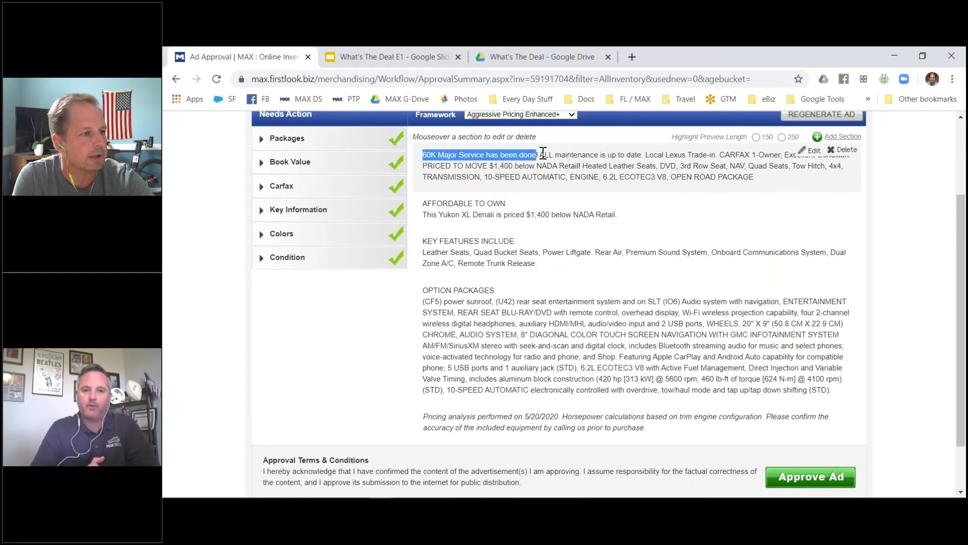
{"action": "scroll", "coordinate": [909, 324], "scroll_direction": "up", "scroll_amount": 2}
{"action": "left_click", "coordinate": [925, 339]}
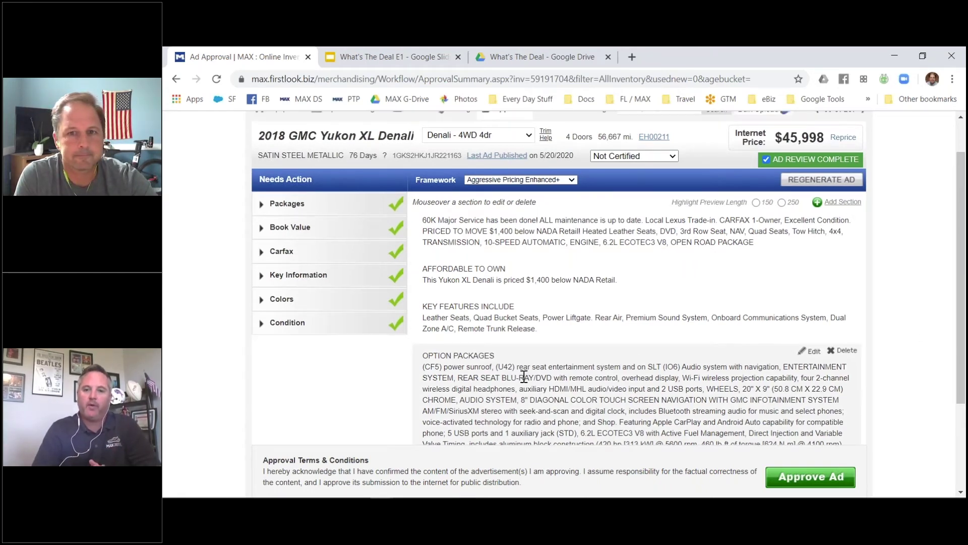
{"action": "scroll", "coordinate": [524, 376], "scroll_direction": "up", "scroll_amount": 1}
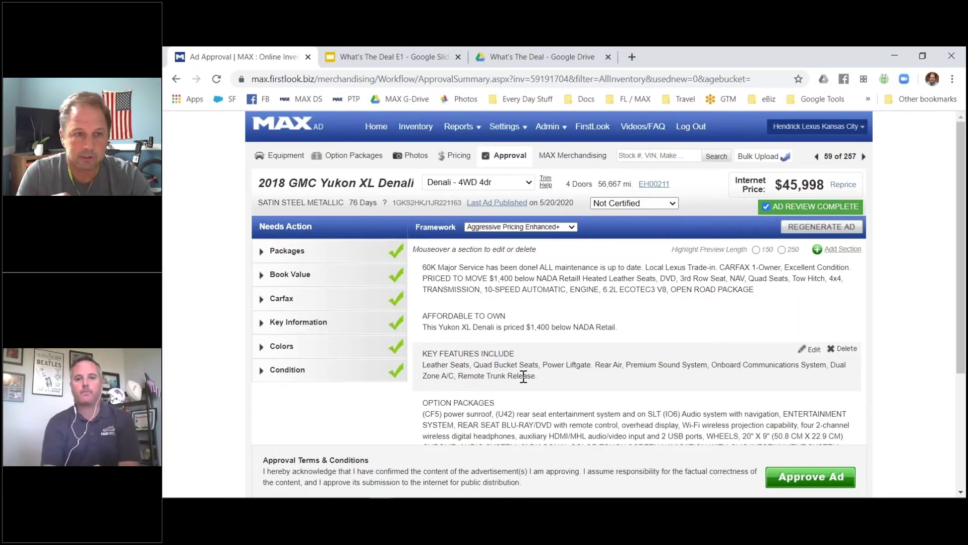
Try editing the opening paragraph, then edit AFFORDABLE TO OWN, finish, and reopen it for editing.
{"action": "mouse_move", "coordinate": [825, 288]}
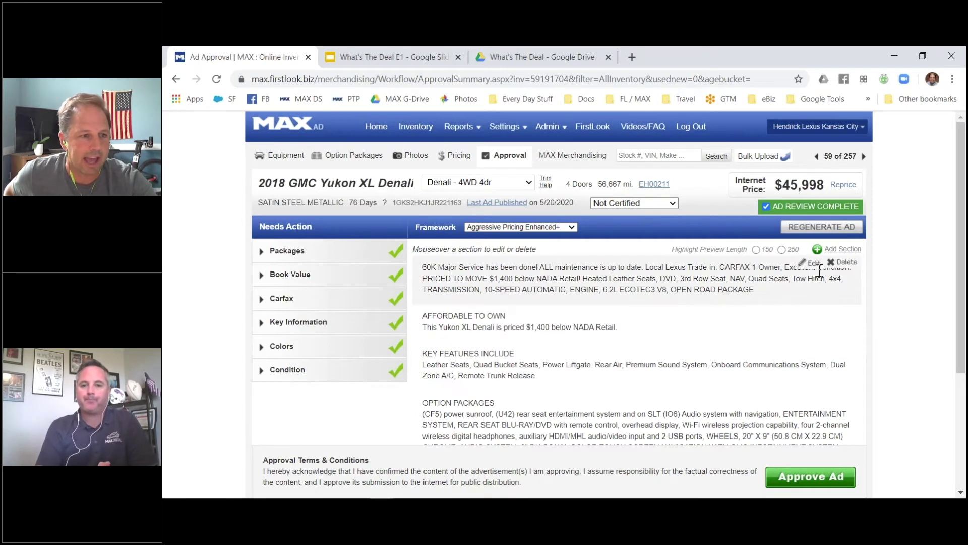
{"action": "left_click", "coordinate": [812, 264]}
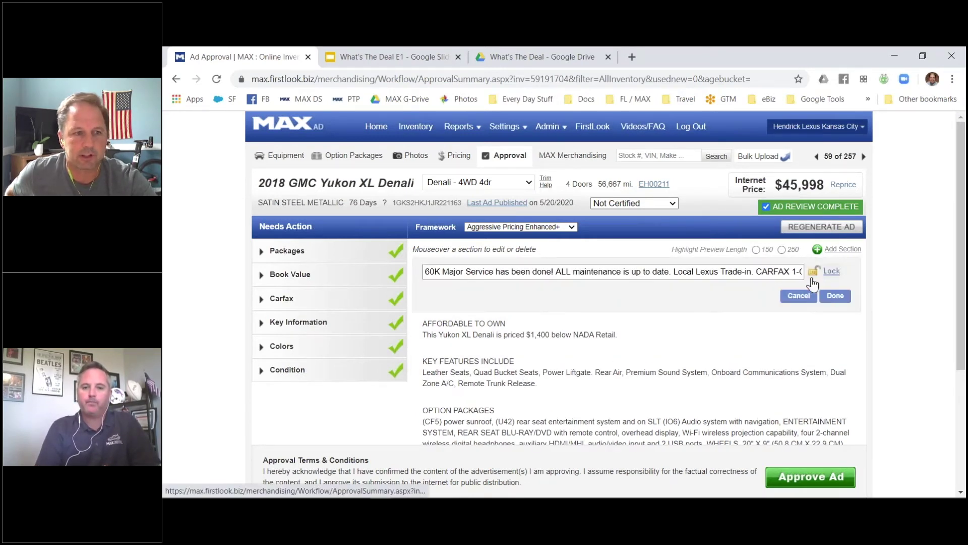
{"action": "left_click", "coordinate": [796, 296]}
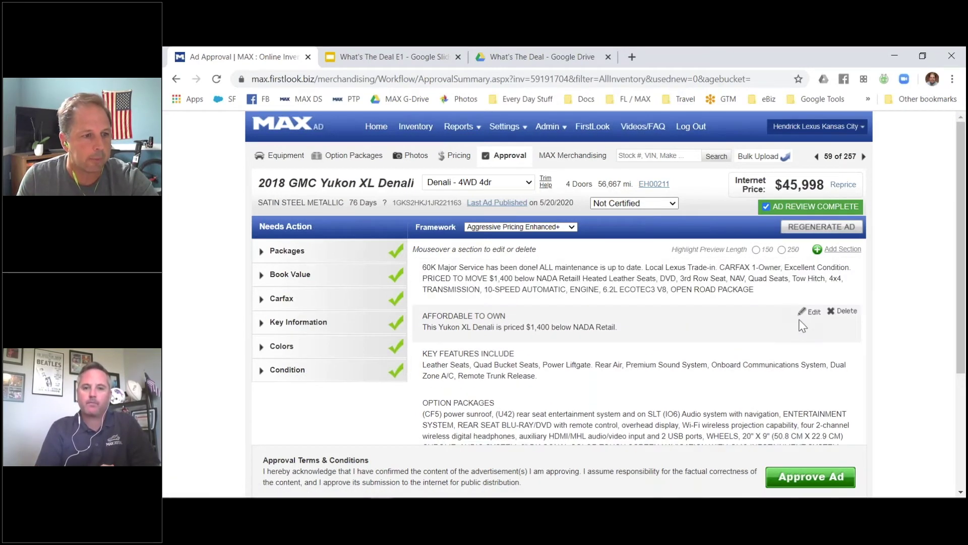
{"action": "left_click", "coordinate": [812, 311]}
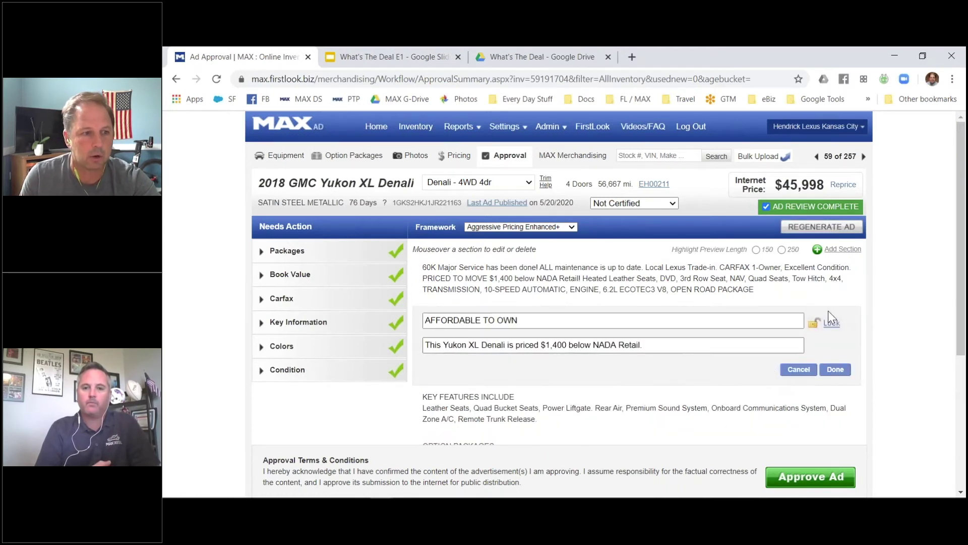
{"action": "left_click", "coordinate": [833, 367]}
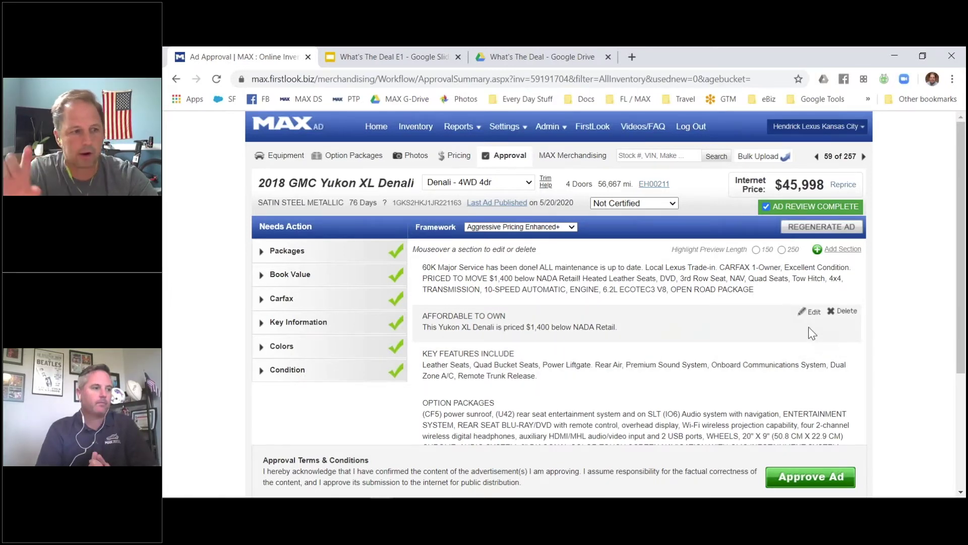
{"action": "left_click", "coordinate": [810, 311]}
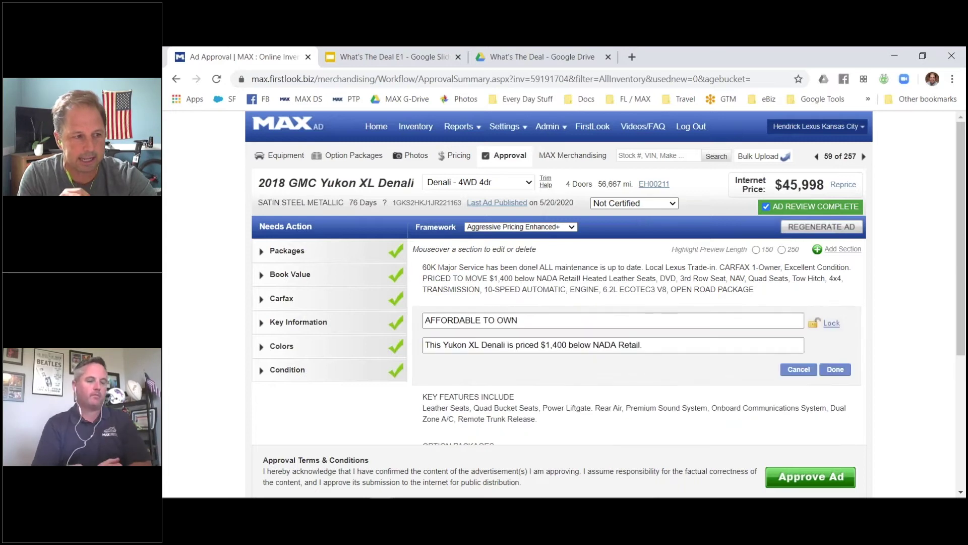
Replace 'Lifted' in the AFFORDABLE TO OWN headline with 'Custom 35" BG TIRES'.
{"action": "left_click", "coordinate": [760, 324]}
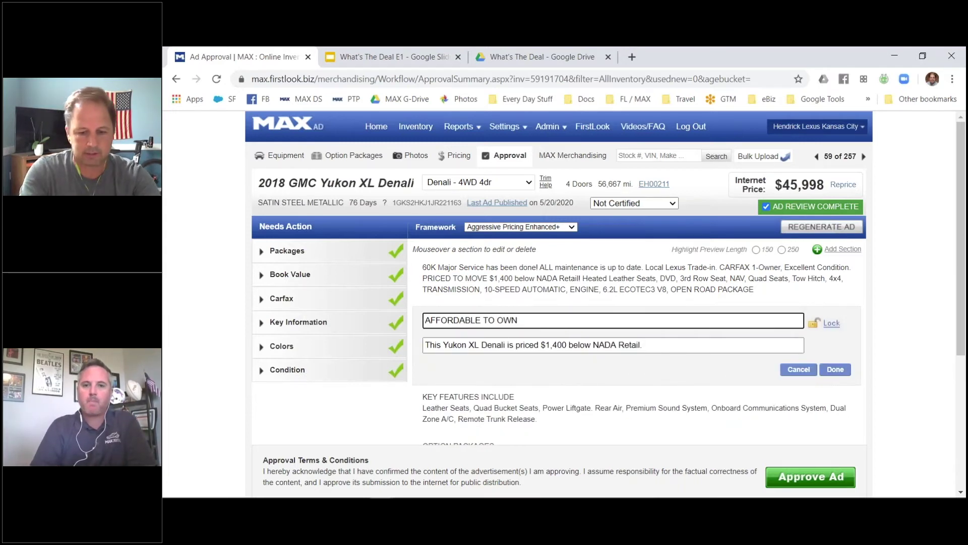
{"action": "type", "text": "Lifted"}
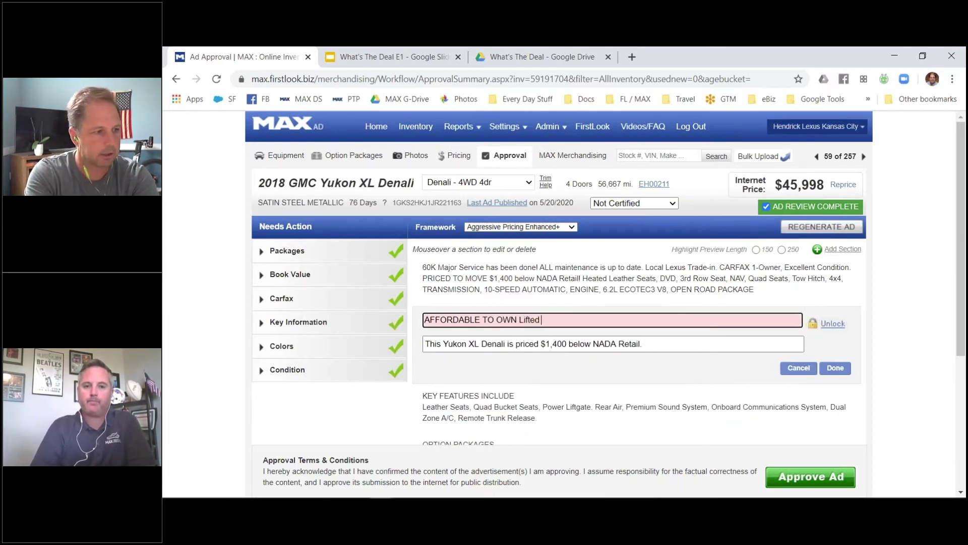
{"action": "key", "text": "BackSpace"}
{"action": "key", "text": "BackSpace"}
{"action": "key", "text": "BackSpace"}
{"action": "key", "text": "BackSpace"}
{"action": "key", "text": "BackSpace"}
{"action": "key", "text": "BackSpace"}
{"action": "key", "text": "BackSpace"}
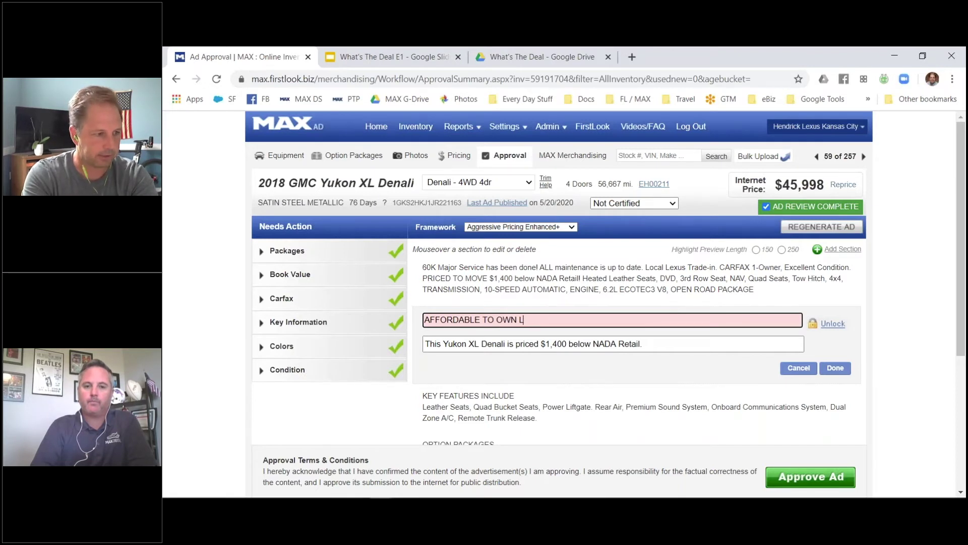
{"action": "type", "text": "Custom "}
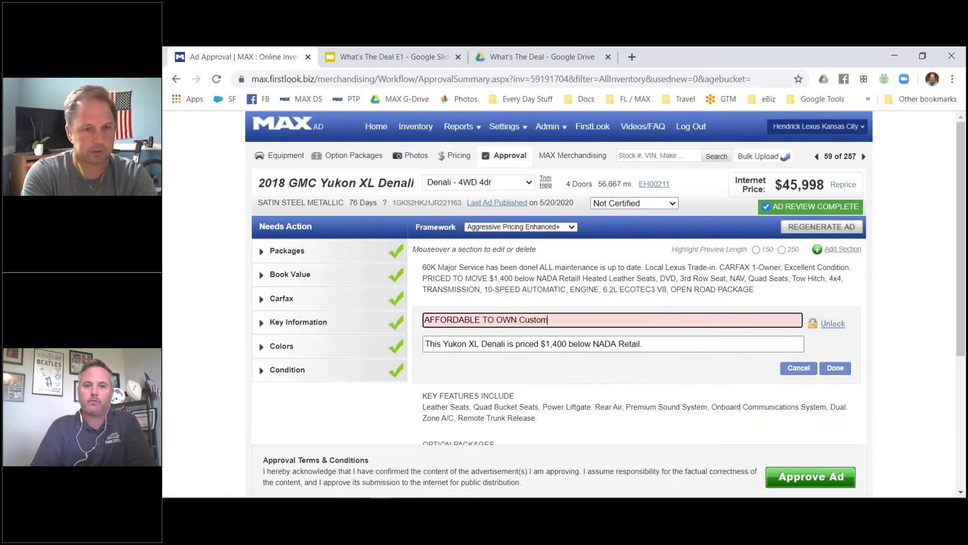
{"action": "type", "text": "B"}
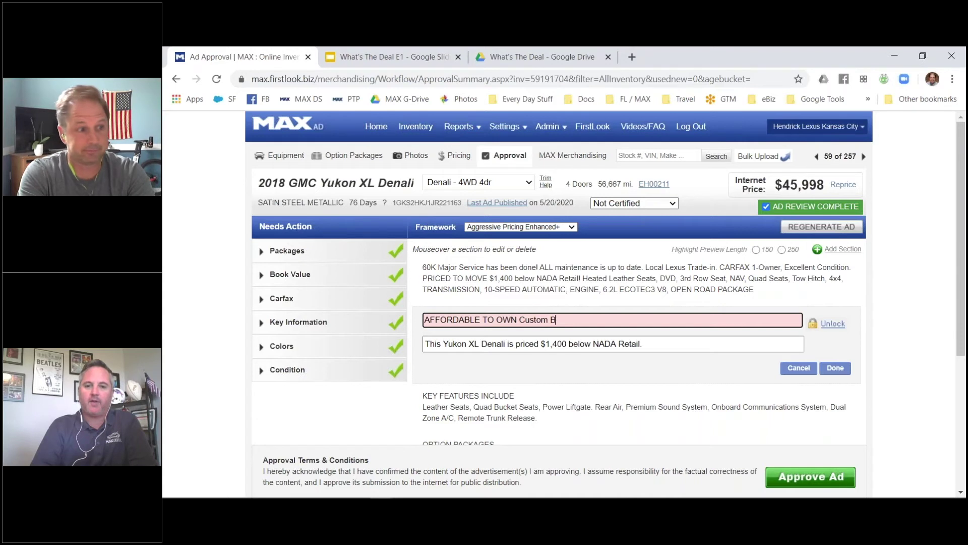
{"action": "key", "text": "BackSpace"}
{"action": "type", "text": "35"}
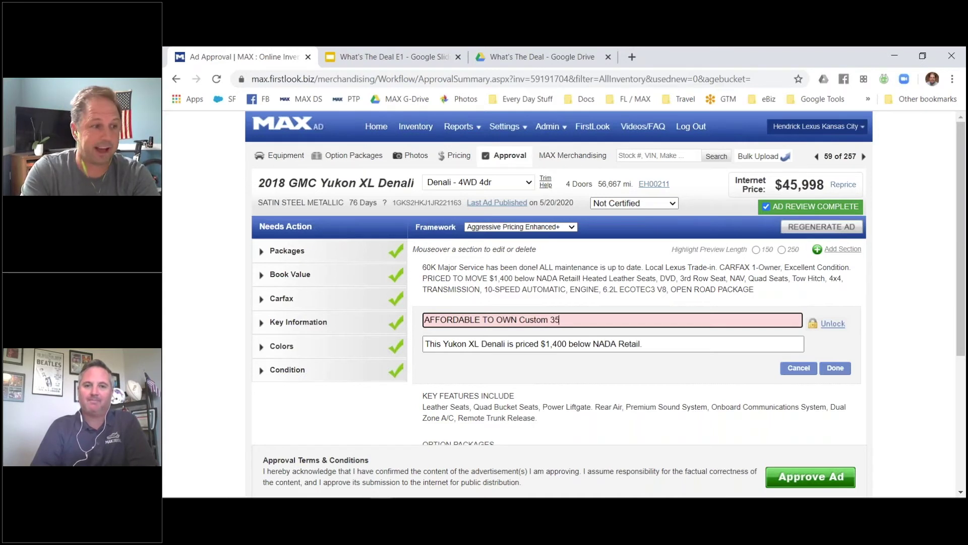
{"action": "type", "text": "'"}
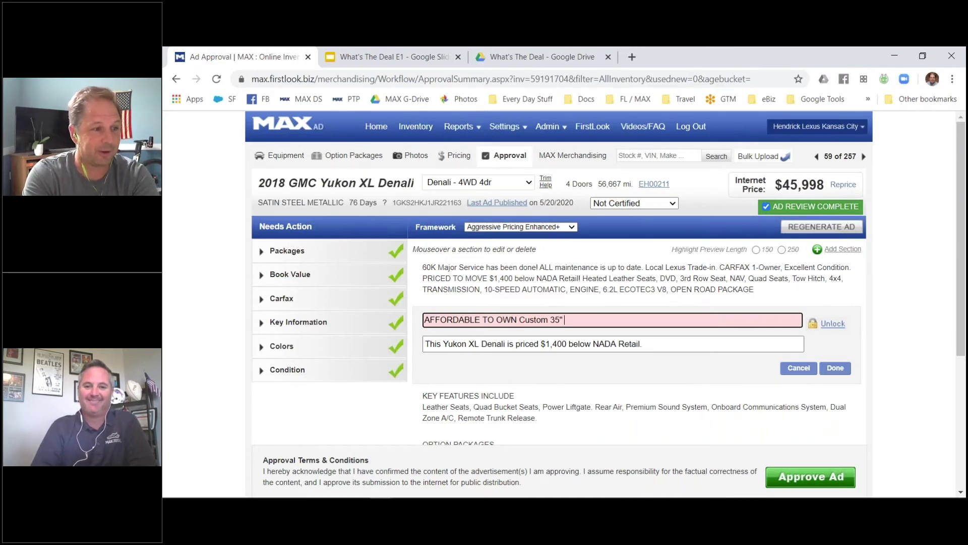
{"action": "type", "text": " super sw"}
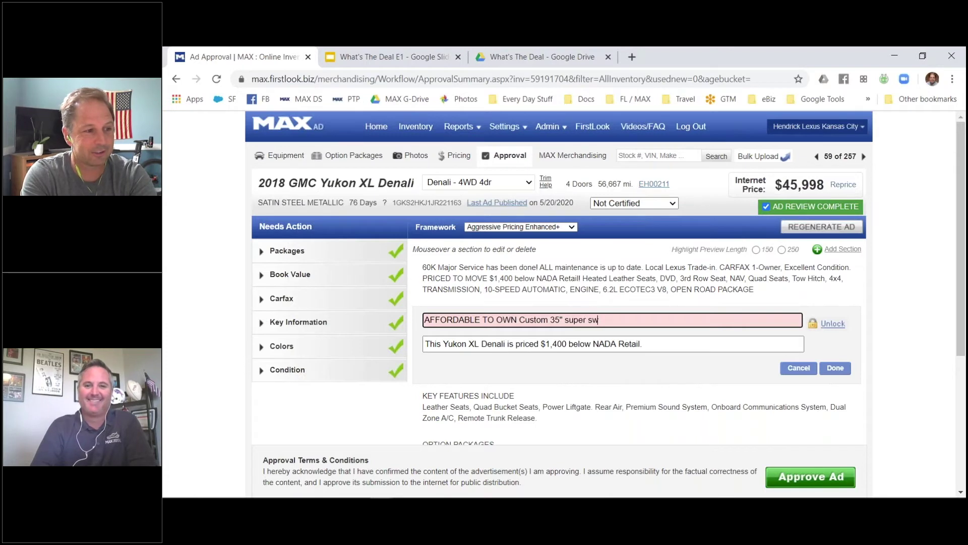
{"action": "type", "text": "ampers"}
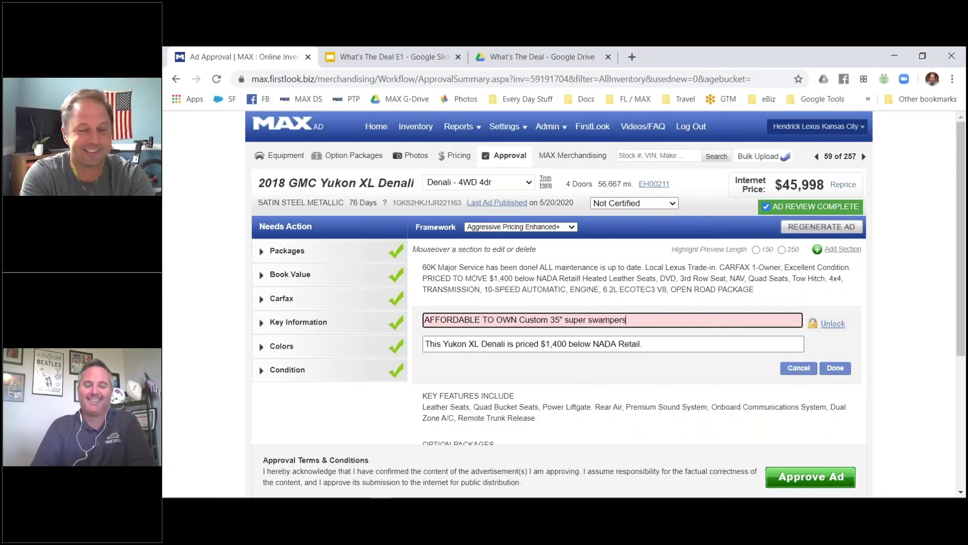
{"action": "key", "text": "ctrl+shift+Left"}
{"action": "key", "text": "Right"}
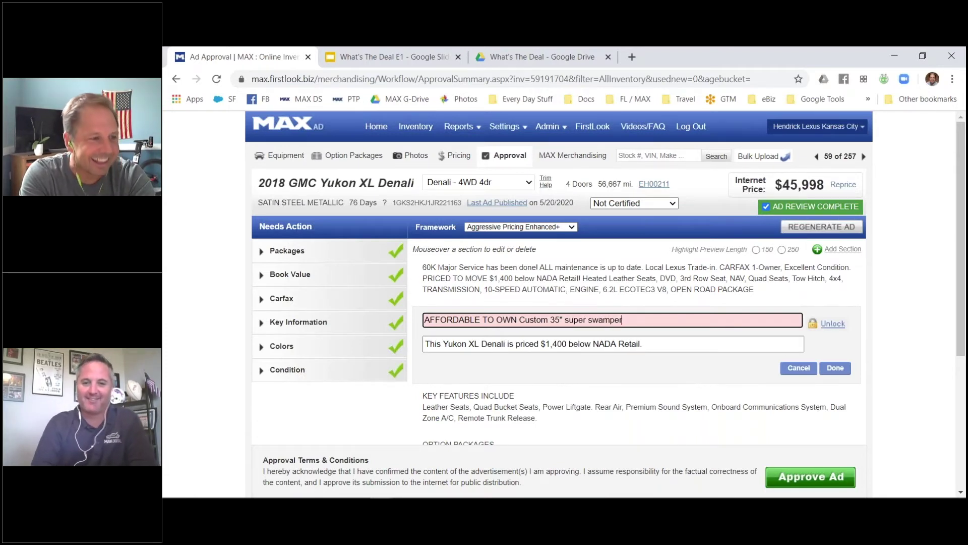
{"action": "key", "text": "BackSpace"}
{"action": "key", "text": "BackSpace"}
{"action": "key", "text": "BackSpace"}
{"action": "key", "text": "BackSpace"}
{"action": "key", "text": "BackSpace"}
{"action": "key", "text": "BackSpace"}
{"action": "key", "text": "BackSpace"}
{"action": "key", "text": "BackSpace"}
{"action": "key", "text": "BackSpace"}
{"action": "key", "text": "BackSpace"}
{"action": "key", "text": "BackSpace"}
{"action": "key", "text": "BackSpace"}
{"action": "key", "text": "BackSpace"}
{"action": "key", "text": "BackSpace"}
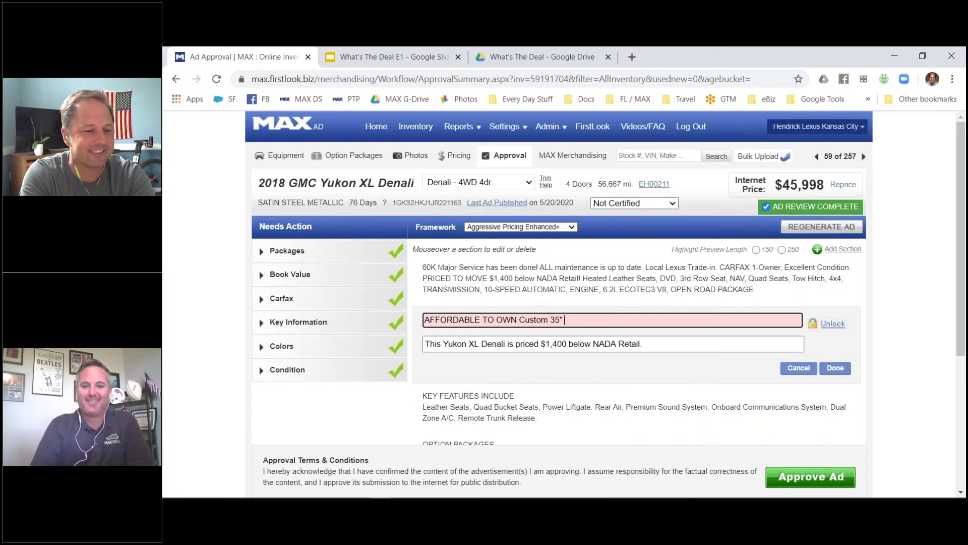
{"action": "type", "text": "BG TIRES"}
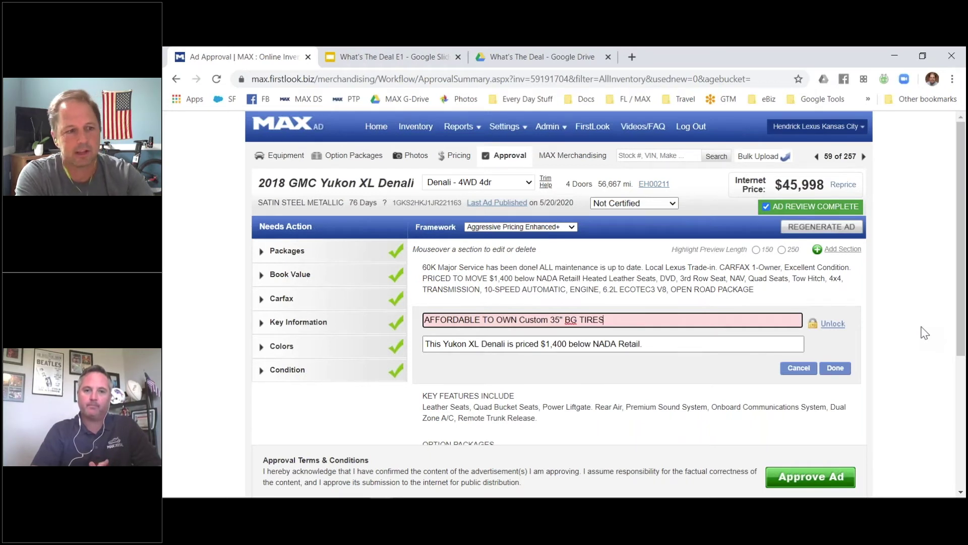
Finish the headline text, toggle its lock, and discard the edit.
{"action": "left_click", "coordinate": [834, 325]}
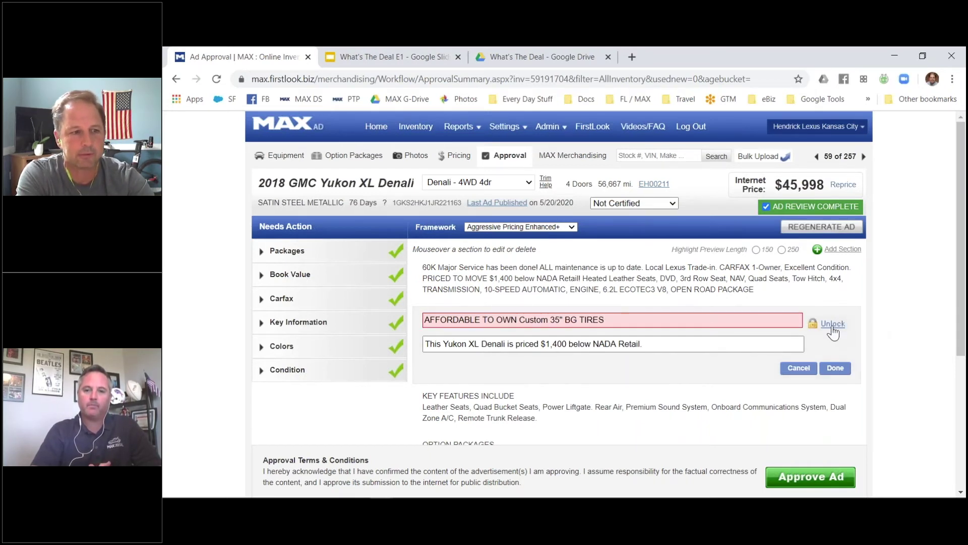
{"action": "left_click", "coordinate": [829, 323]}
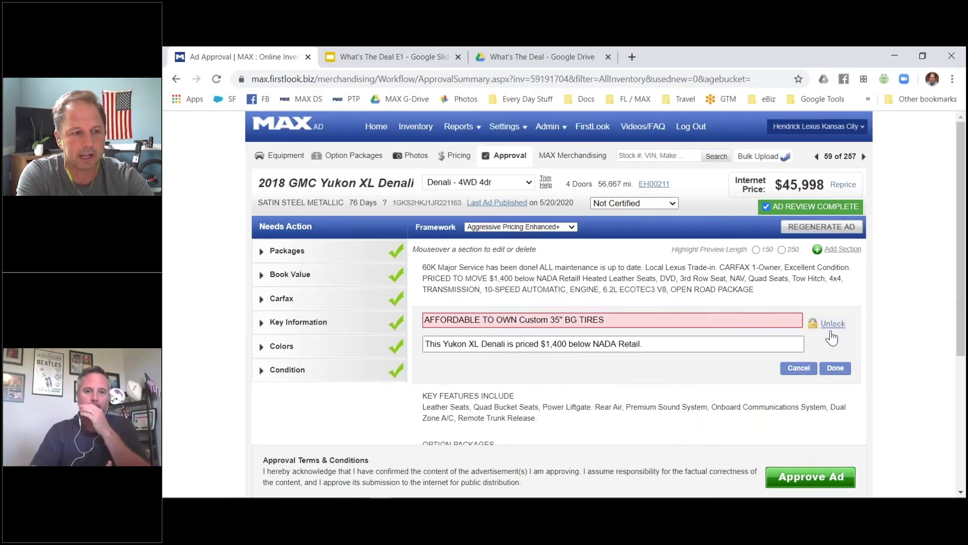
{"action": "left_click", "coordinate": [795, 371]}
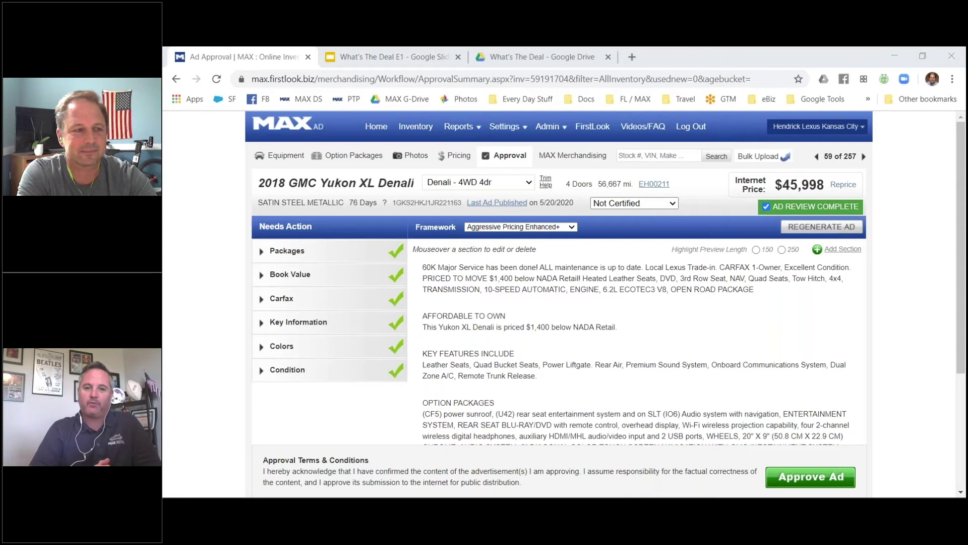
Look over the reverted ad text, then show the list of ad frameworks.
{"action": "mouse_move", "coordinate": [830, 351]}
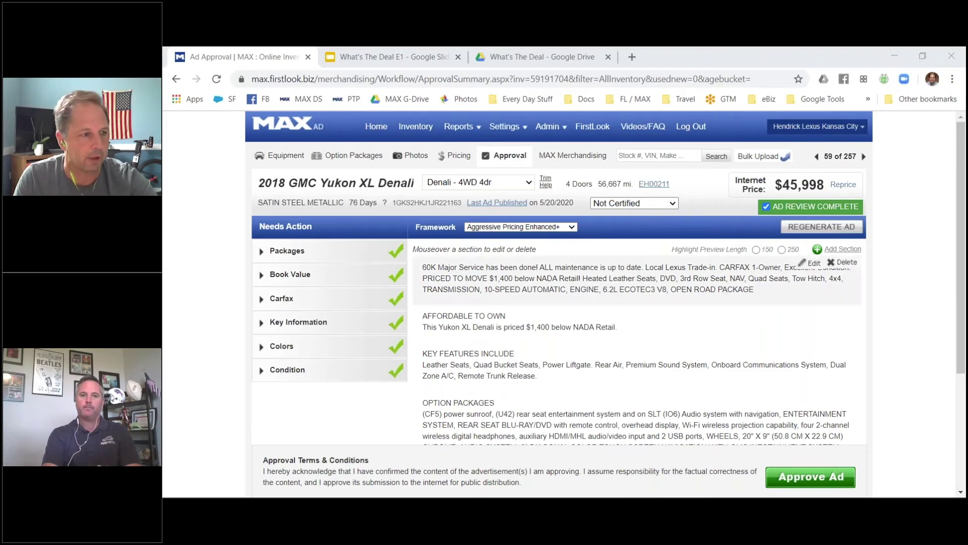
{"action": "scroll", "coordinate": [555, 274], "scroll_direction": "down", "scroll_amount": 1}
{"action": "scroll", "coordinate": [488, 335], "scroll_direction": "down", "scroll_amount": 1}
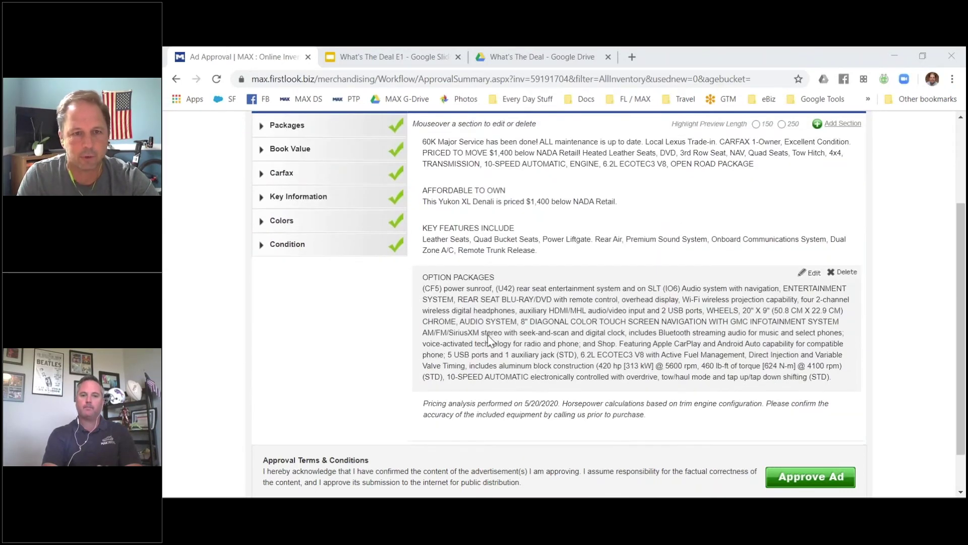
{"action": "scroll", "coordinate": [488, 335], "scroll_direction": "up", "scroll_amount": 1}
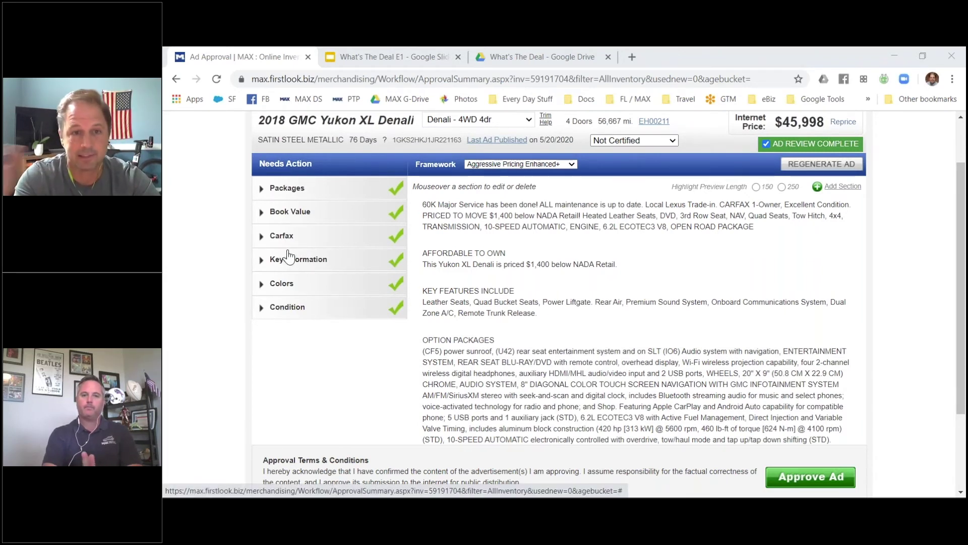
{"action": "left_click", "coordinate": [571, 165]}
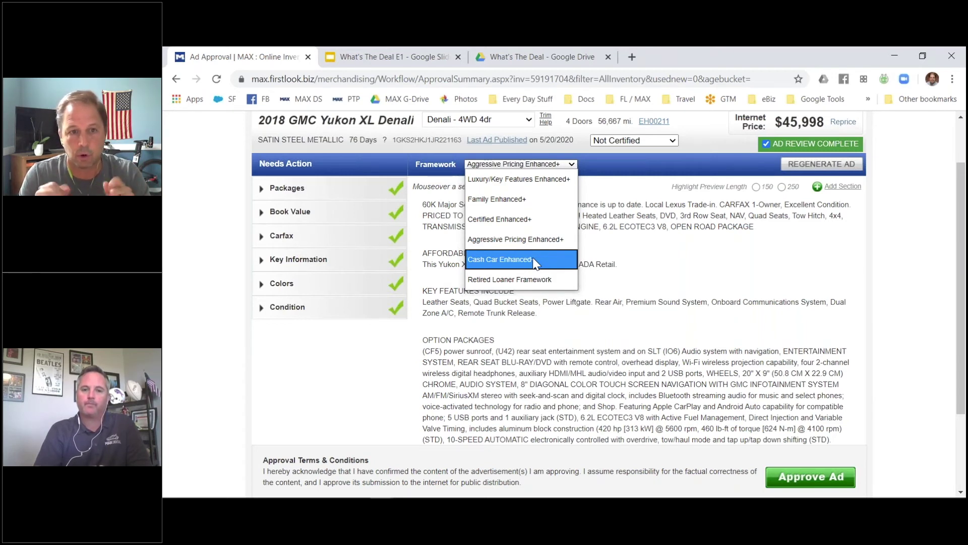
Close the framework list keeping Aggressive Pricing Enhanced+, and scroll back toward the top.
{"action": "left_click", "coordinate": [919, 245]}
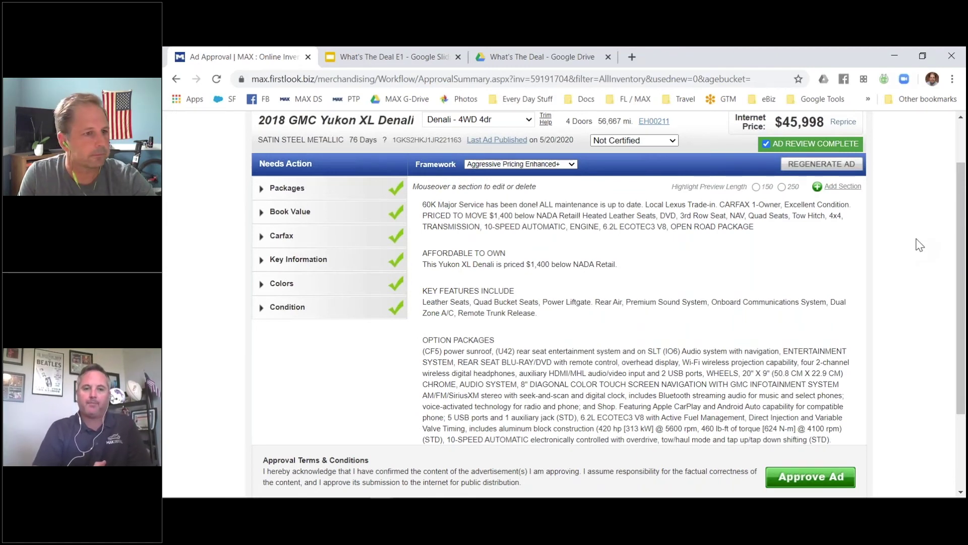
{"action": "scroll", "coordinate": [919, 245], "scroll_direction": "up", "scroll_amount": 2}
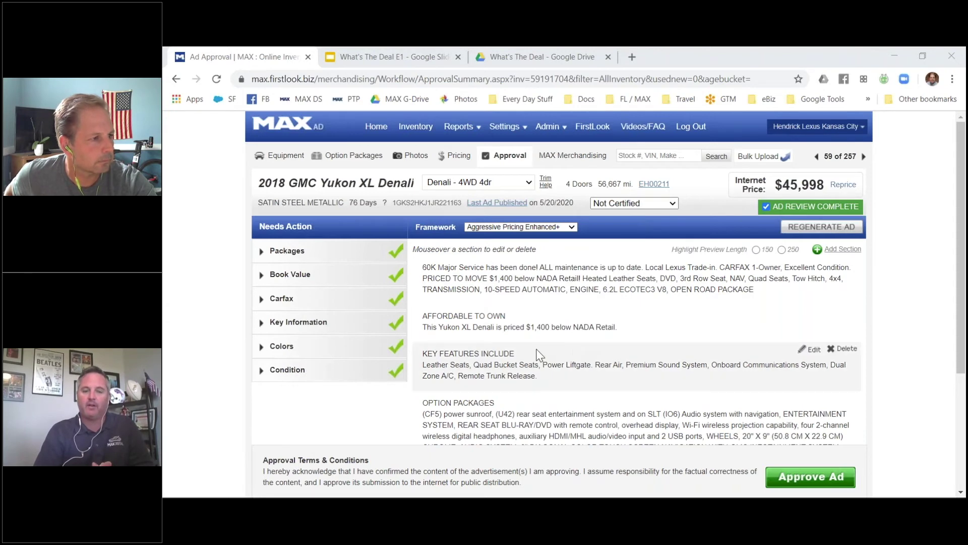
{"action": "left_click", "coordinate": [273, 165]}
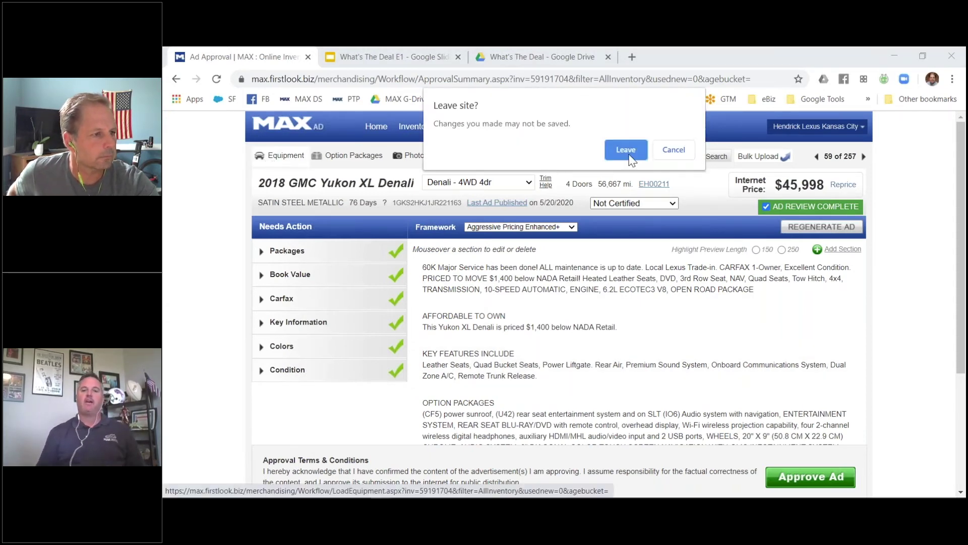
{"action": "left_click", "coordinate": [627, 150]}
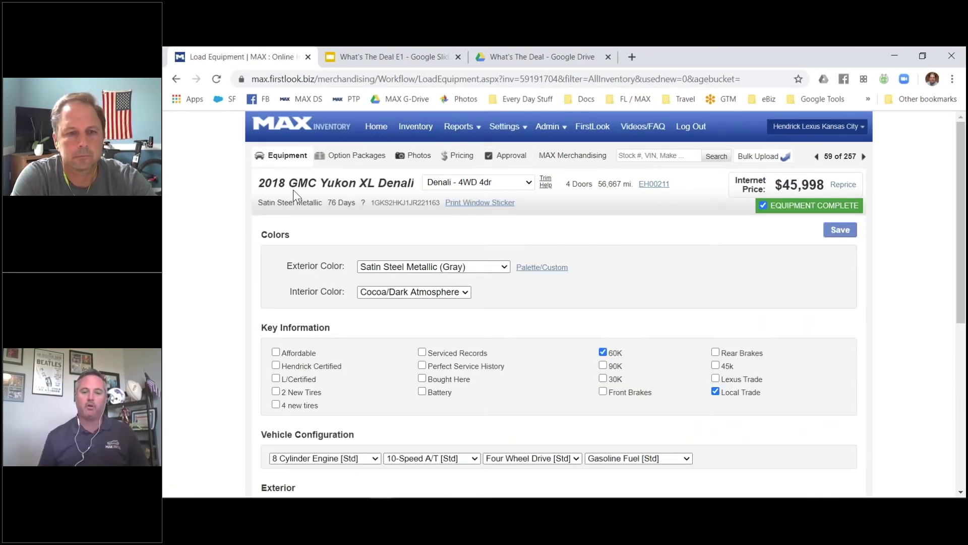
{"action": "scroll", "coordinate": [250, 255], "scroll_direction": "down", "scroll_amount": 1}
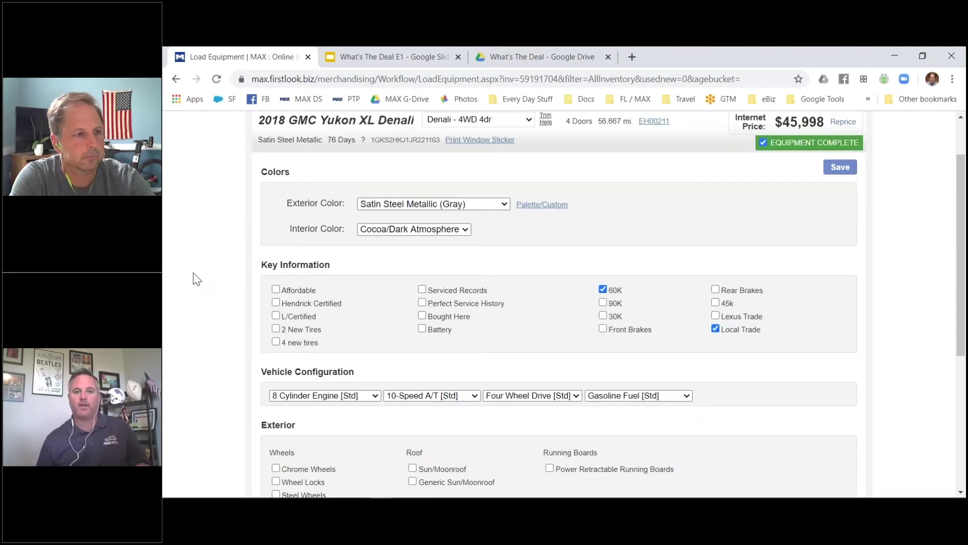
{"action": "scroll", "coordinate": [196, 279], "scroll_direction": "down", "scroll_amount": 1}
{"action": "scroll", "coordinate": [197, 310], "scroll_direction": "down", "scroll_amount": 3}
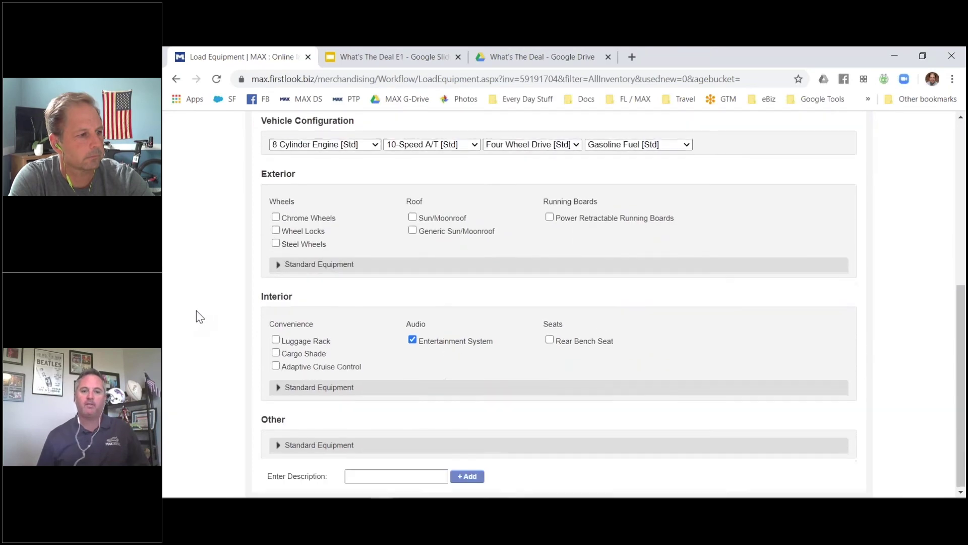
{"action": "scroll", "coordinate": [195, 310], "scroll_direction": "up", "scroll_amount": 5}
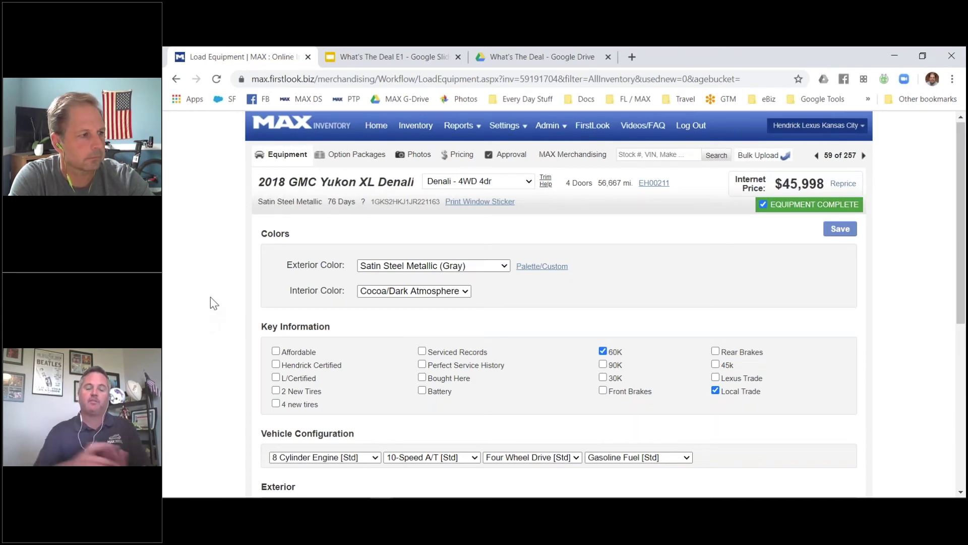
Show the Yukon's option packages, scrolling through Selected Packages and the priced Find Packages list.
{"action": "left_click", "coordinate": [338, 163]}
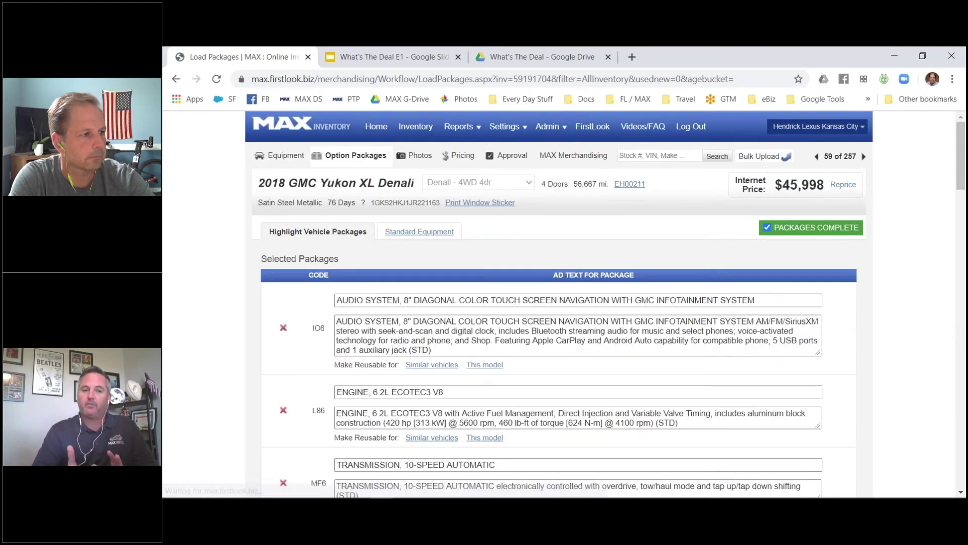
{"action": "scroll", "coordinate": [208, 284], "scroll_direction": "down", "scroll_amount": 1}
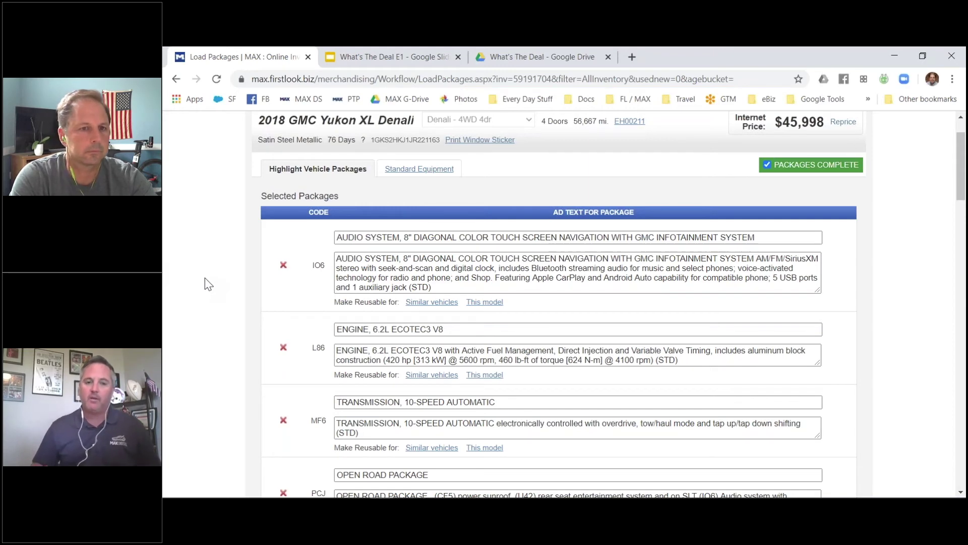
{"action": "scroll", "coordinate": [207, 289], "scroll_direction": "down", "scroll_amount": 1}
{"action": "scroll", "coordinate": [207, 293], "scroll_direction": "down", "scroll_amount": 5}
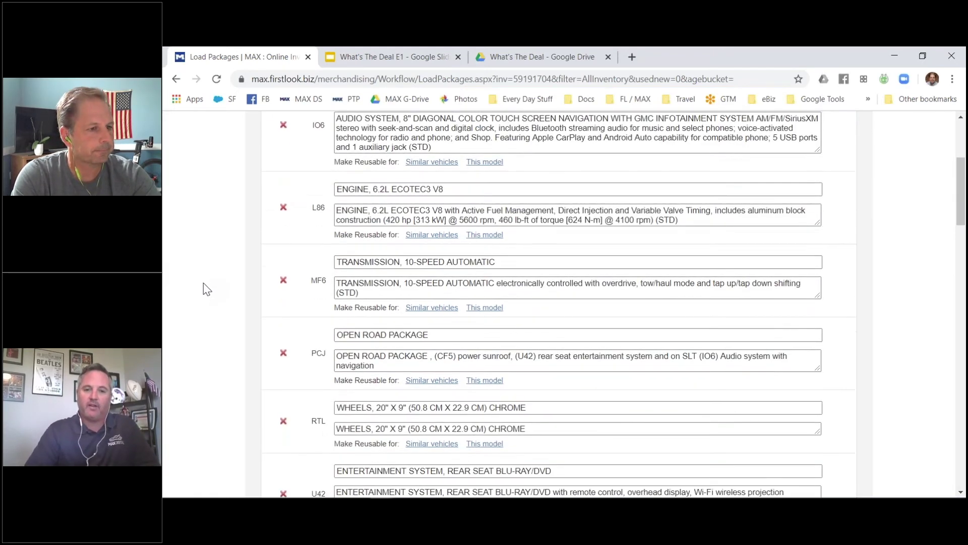
{"action": "scroll", "coordinate": [208, 303], "scroll_direction": "down", "scroll_amount": 6}
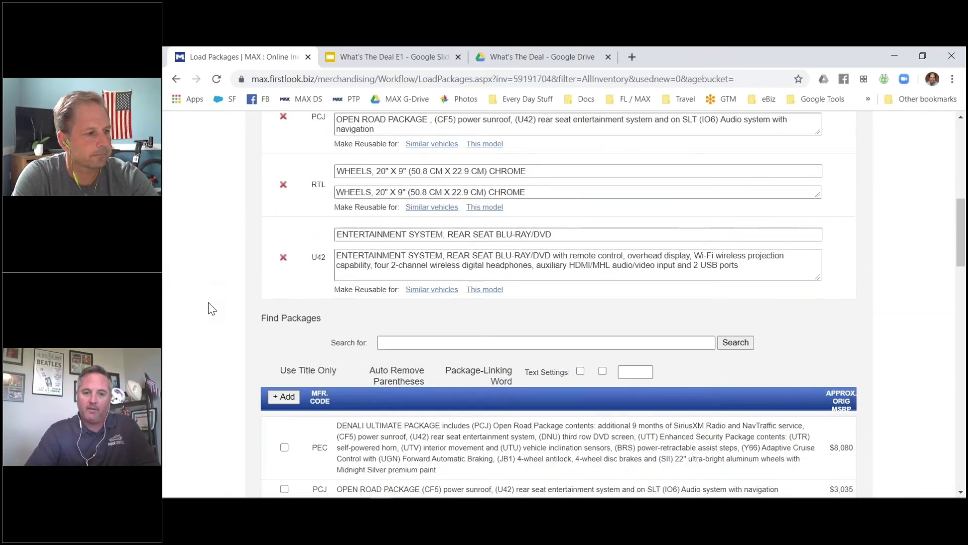
{"action": "scroll", "coordinate": [208, 303], "scroll_direction": "down", "scroll_amount": 2}
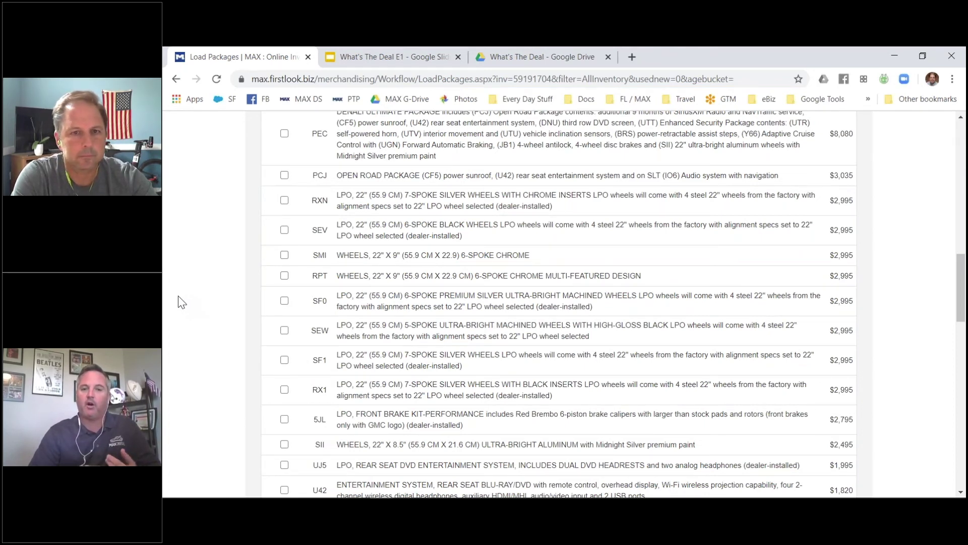
{"action": "scroll", "coordinate": [220, 332], "scroll_direction": "down", "scroll_amount": 1}
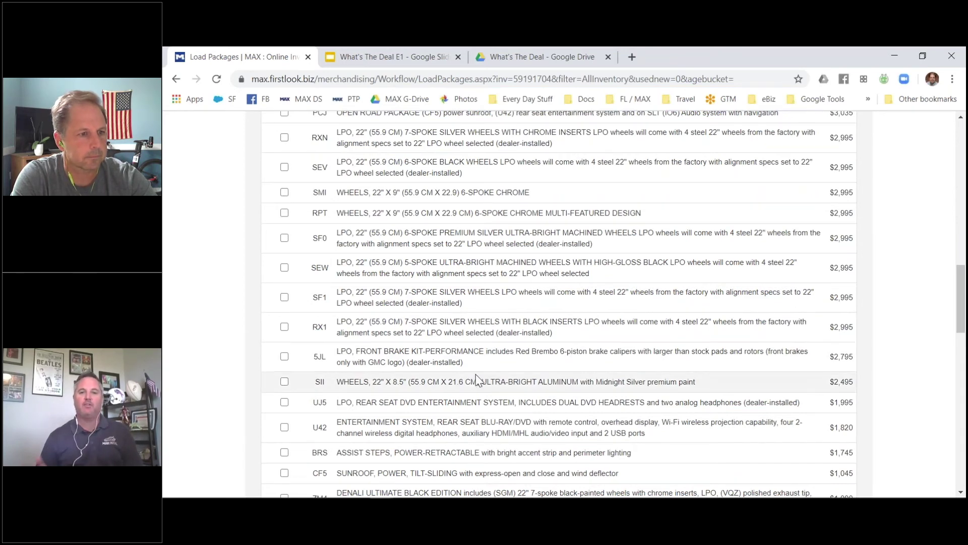
Highlight the SF1 package's 2,995 price, deselect it, and return to the top.
{"action": "double_click", "coordinate": [846, 297]}
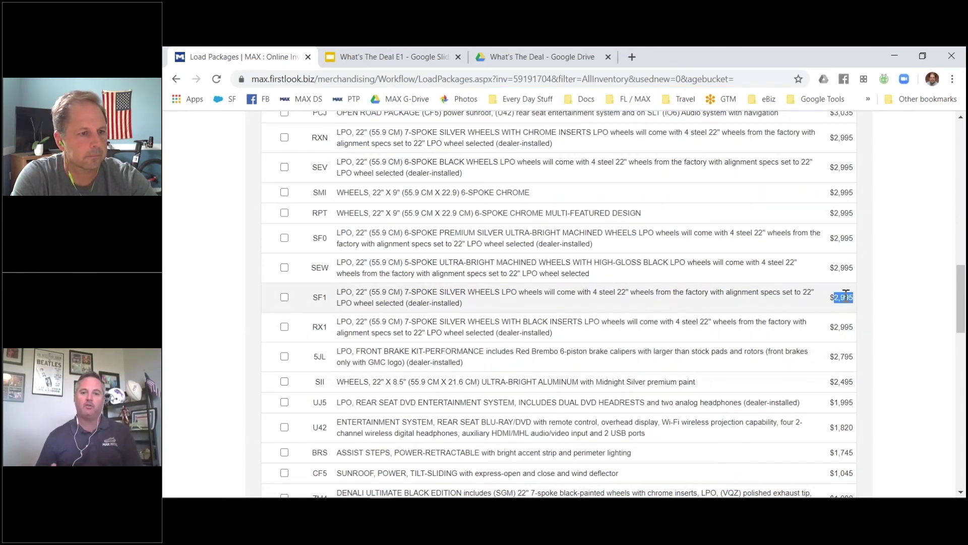
{"action": "left_click", "coordinate": [893, 296]}
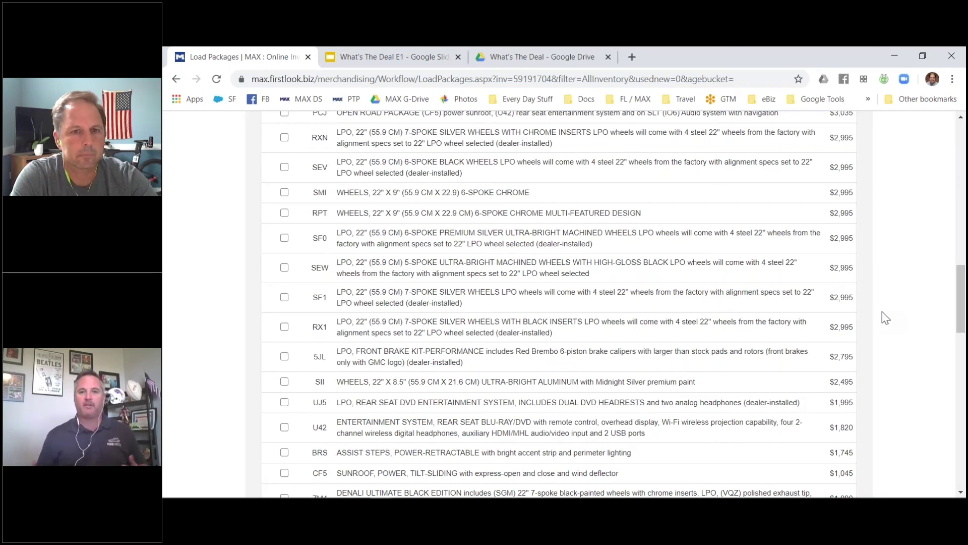
{"action": "scroll", "coordinate": [882, 311], "scroll_direction": "up", "scroll_amount": 5}
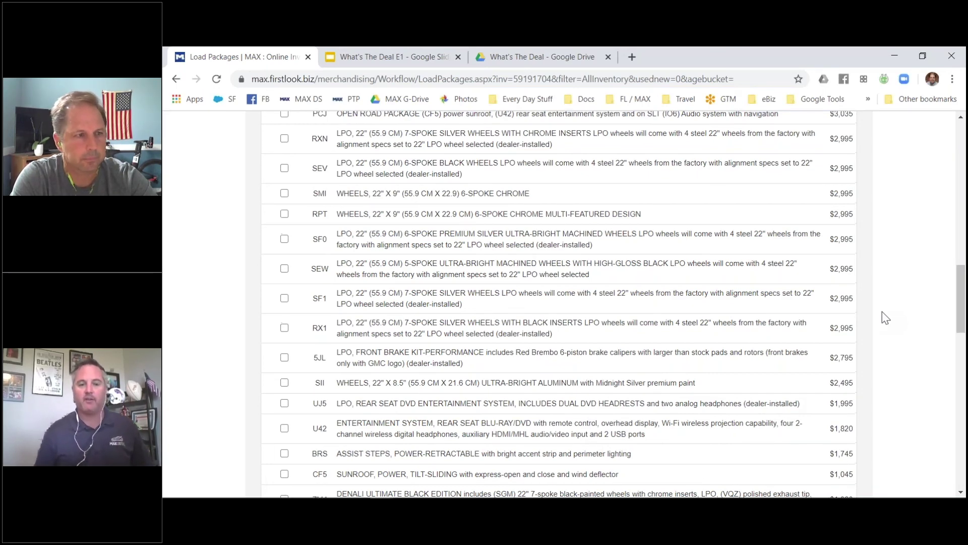
{"action": "scroll", "coordinate": [883, 311], "scroll_direction": "up", "scroll_amount": 15}
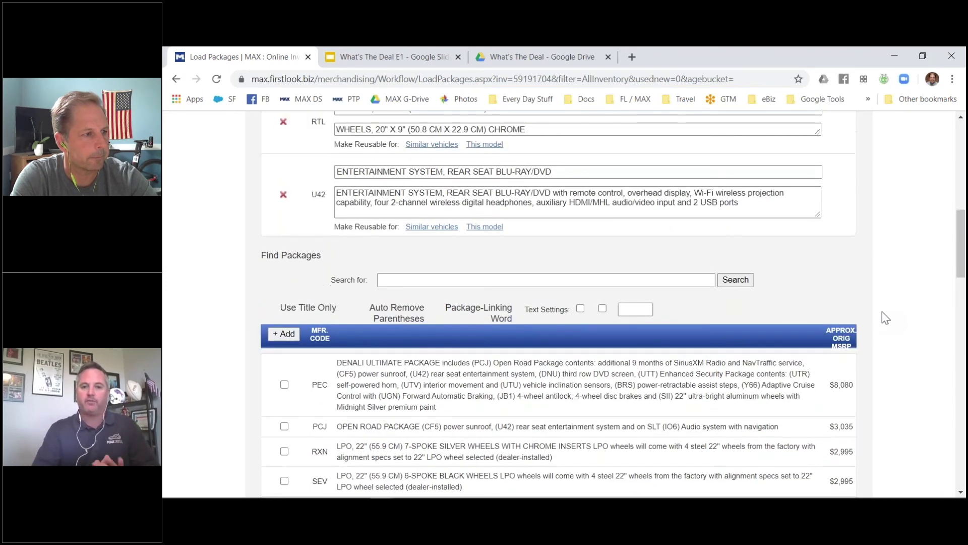
{"action": "scroll", "coordinate": [882, 317], "scroll_direction": "down", "scroll_amount": 2}
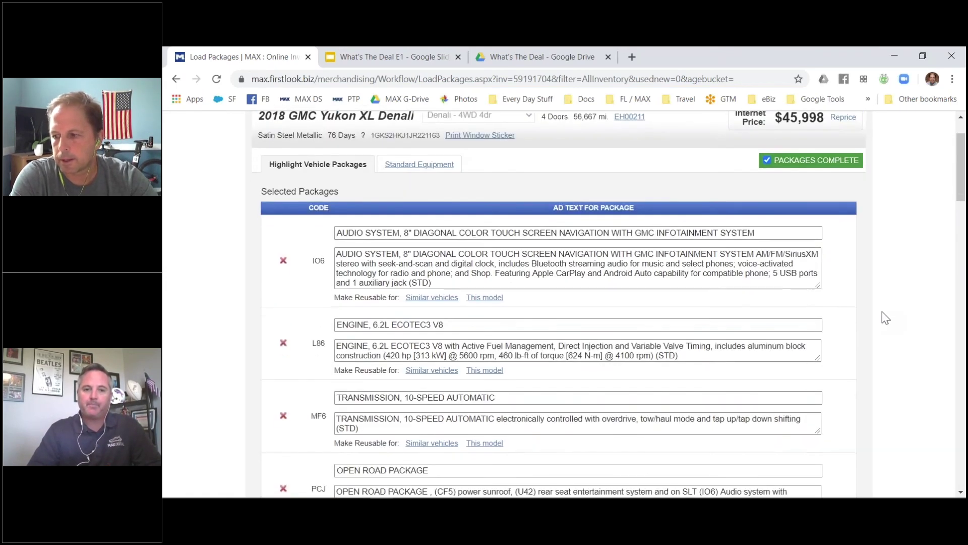
{"action": "scroll", "coordinate": [882, 317], "scroll_direction": "up", "scroll_amount": 2}
Go to the Photos step, which shows a session-expired message, then the market pricing analysis.
{"action": "left_click", "coordinate": [416, 158]}
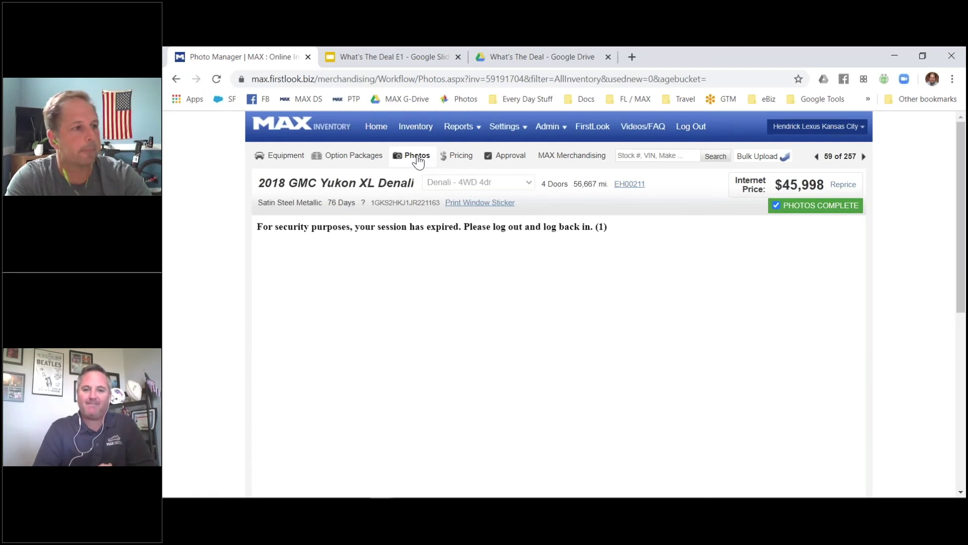
{"action": "left_click", "coordinate": [465, 166]}
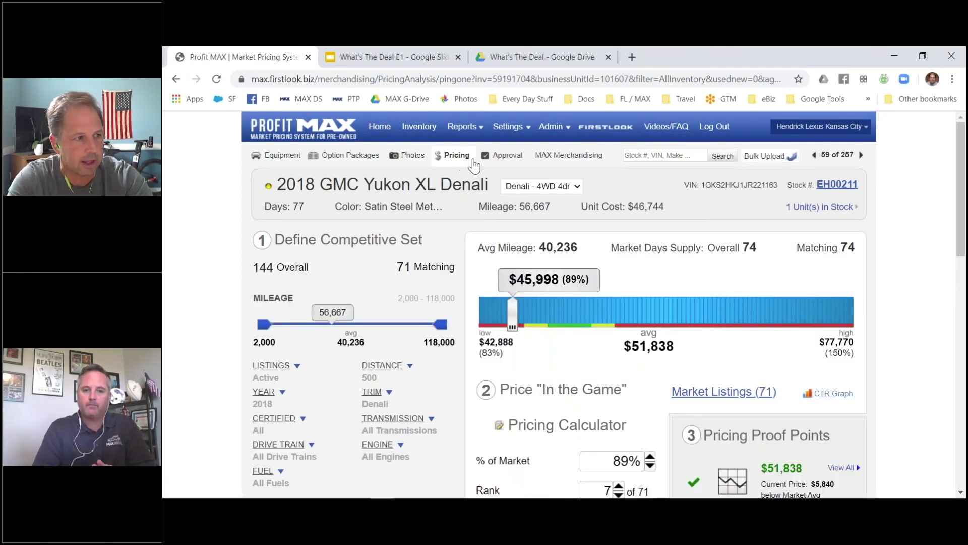
Move on to the Approval step and scroll down the Yukon's ad page.
{"action": "left_click", "coordinate": [501, 156]}
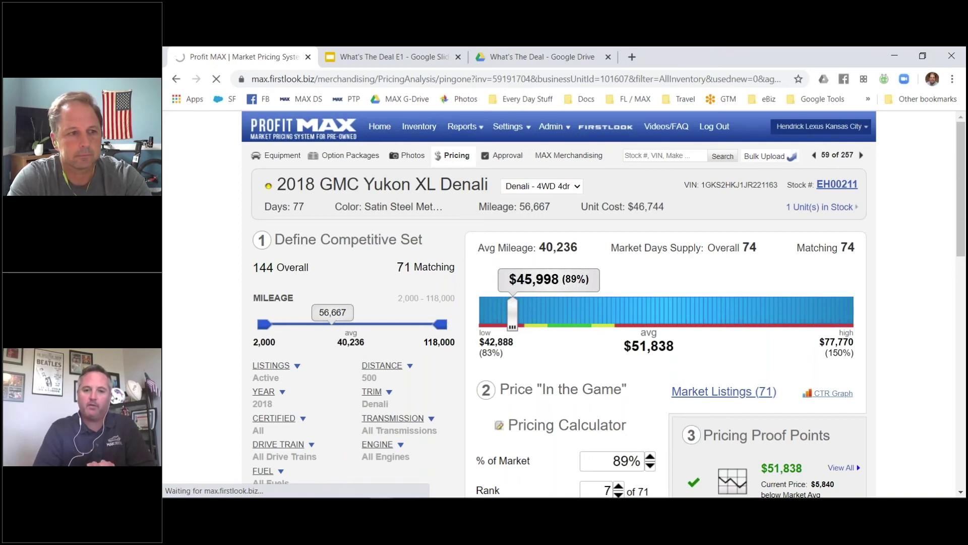
{"action": "scroll", "coordinate": [685, 277], "scroll_direction": "down", "scroll_amount": 3}
{"action": "scroll", "coordinate": [685, 277], "scroll_direction": "down", "scroll_amount": 1}
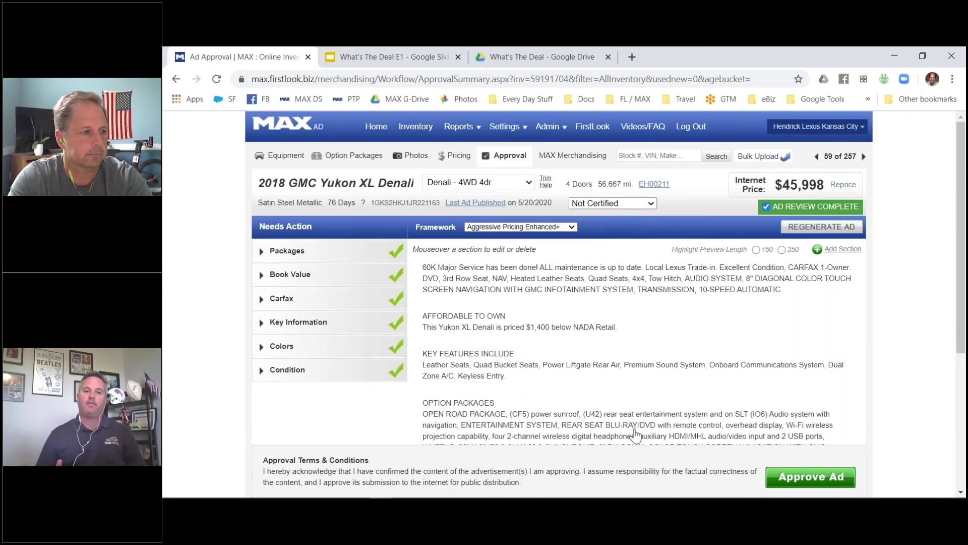
Look over the Yukon's generated ad sections, then return to the Current Inventory Summary.
{"action": "mouse_move", "coordinate": [634, 426]}
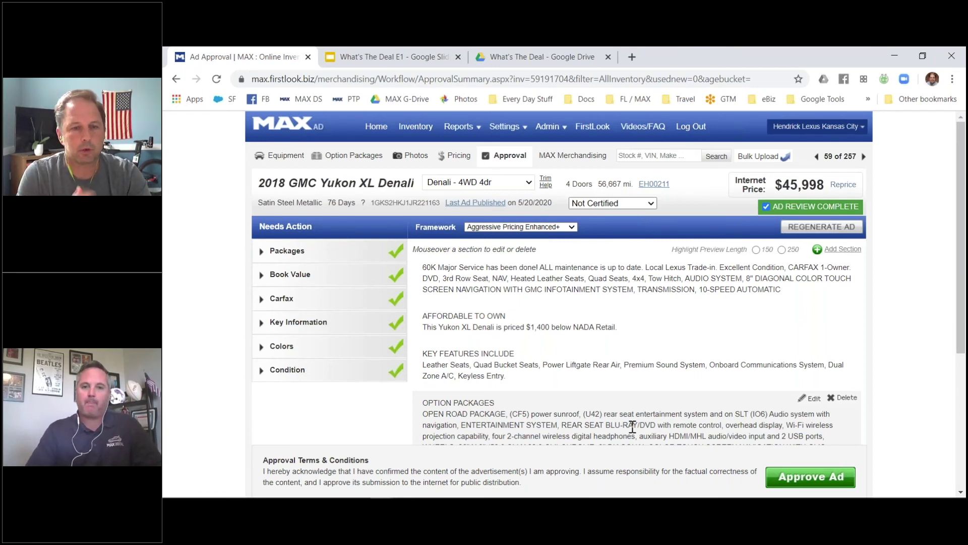
{"action": "left_click", "coordinate": [408, 130]}
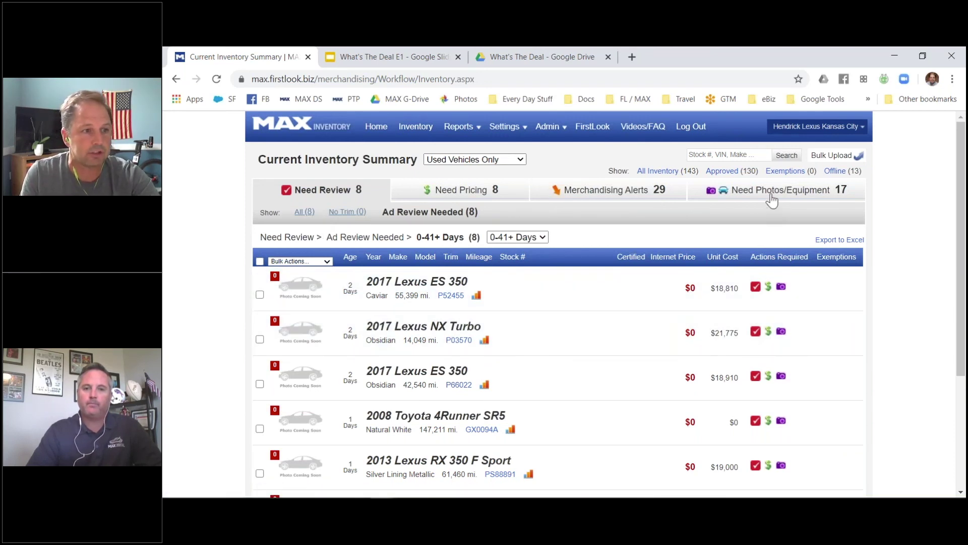
List the 17 vehicles needing photos or equipment and open the 2017 Lexus RX 350.
{"action": "left_click", "coordinate": [771, 201]}
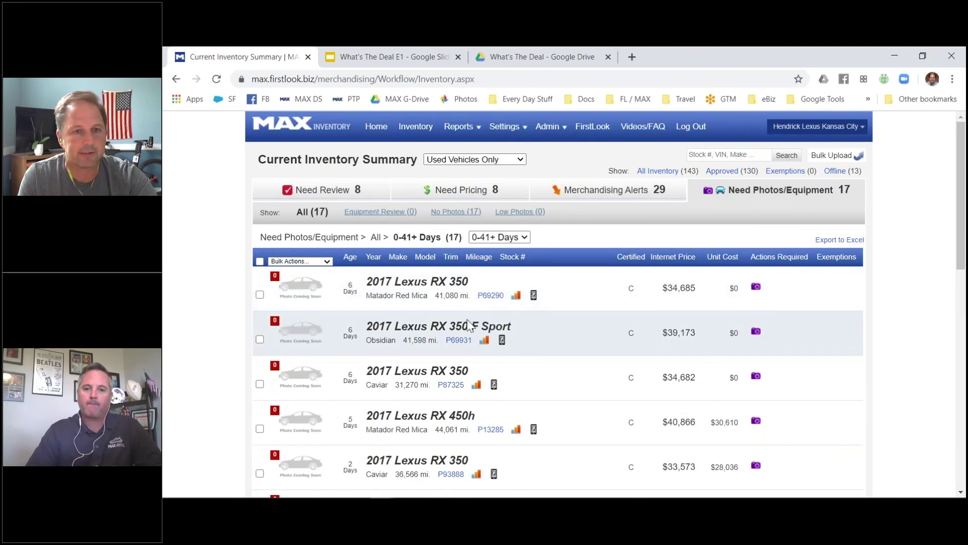
{"action": "left_click", "coordinate": [444, 281]}
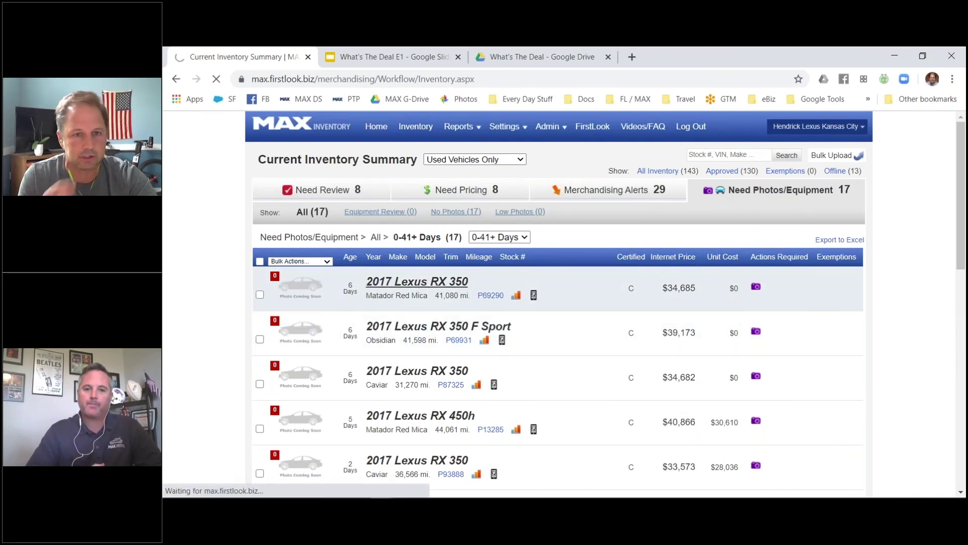